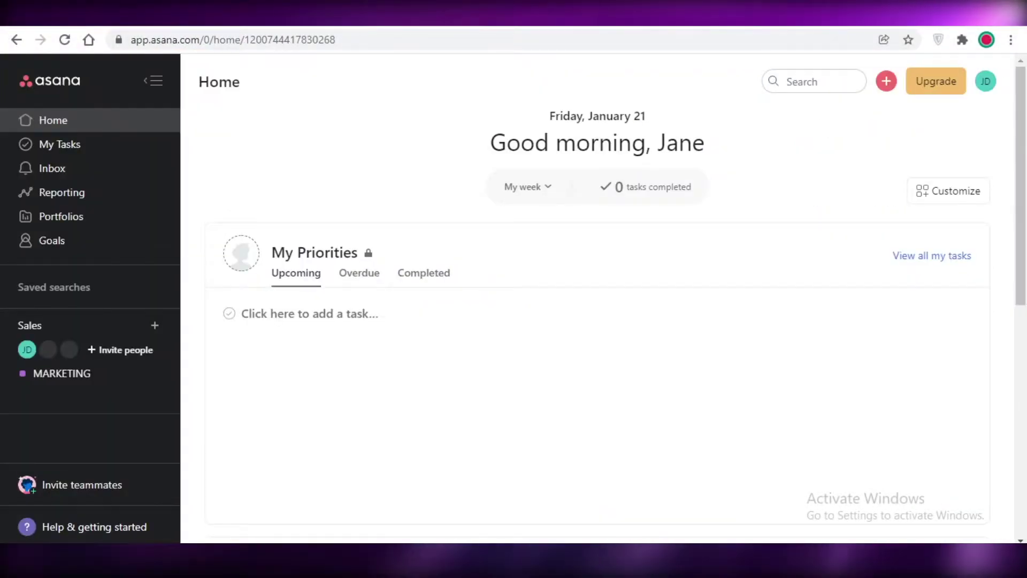
- Bring up ClickUp's pricing tab and review each plan's features, from Free Forever to Enterprise
{"action": "left_click", "coordinate": [161, 14]}
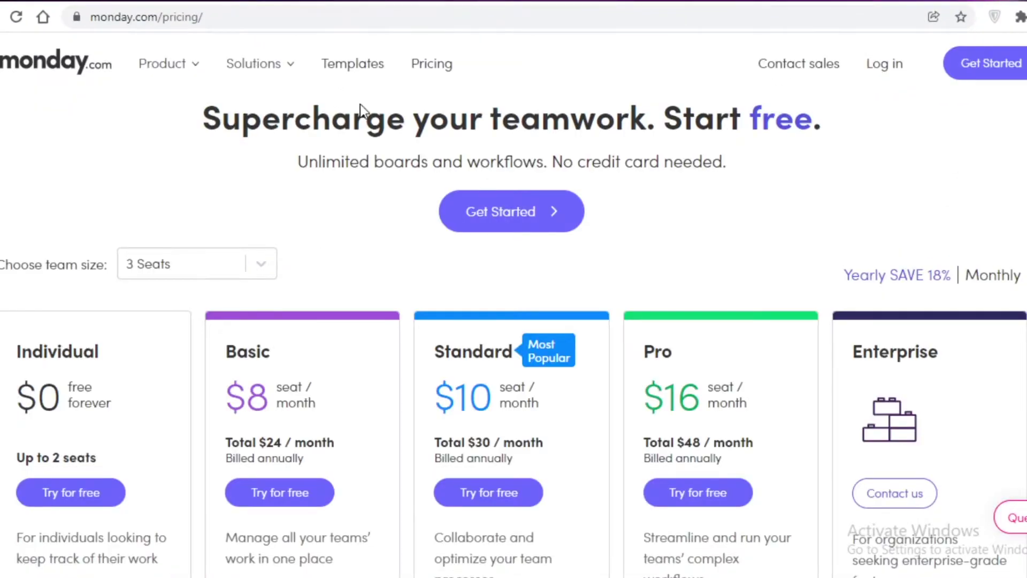
{"action": "scroll", "coordinate": [360, 108], "scroll_direction": "down", "scroll_amount": 8}
{"action": "scroll", "coordinate": [6, 410], "scroll_direction": "down", "scroll_amount": 2}
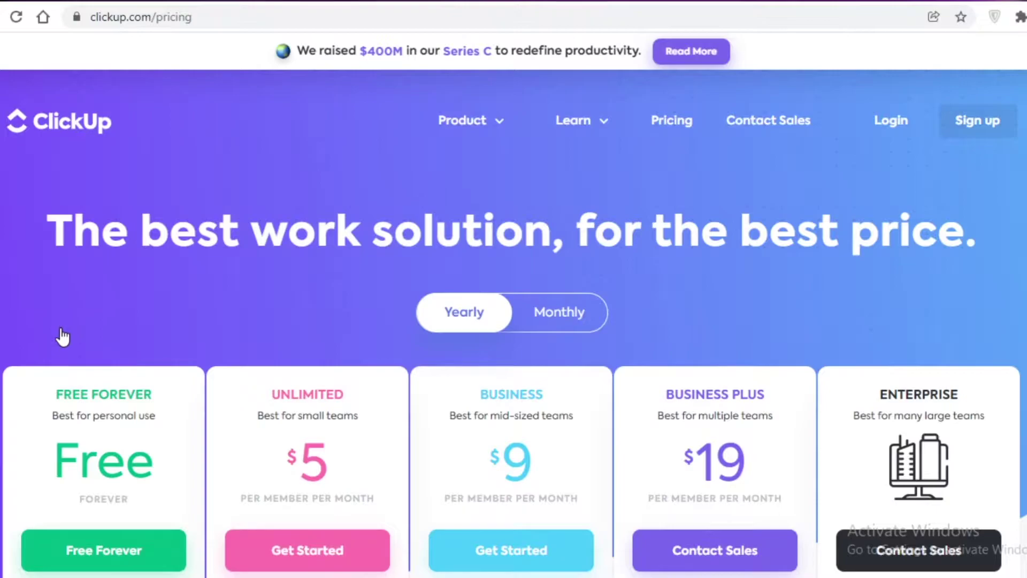
{"action": "scroll", "coordinate": [5, 383], "scroll_direction": "down", "scroll_amount": 10}
{"action": "scroll", "coordinate": [5, 377], "scroll_direction": "up", "scroll_amount": 2}
{"action": "scroll", "coordinate": [5, 378], "scroll_direction": "up", "scroll_amount": 3}
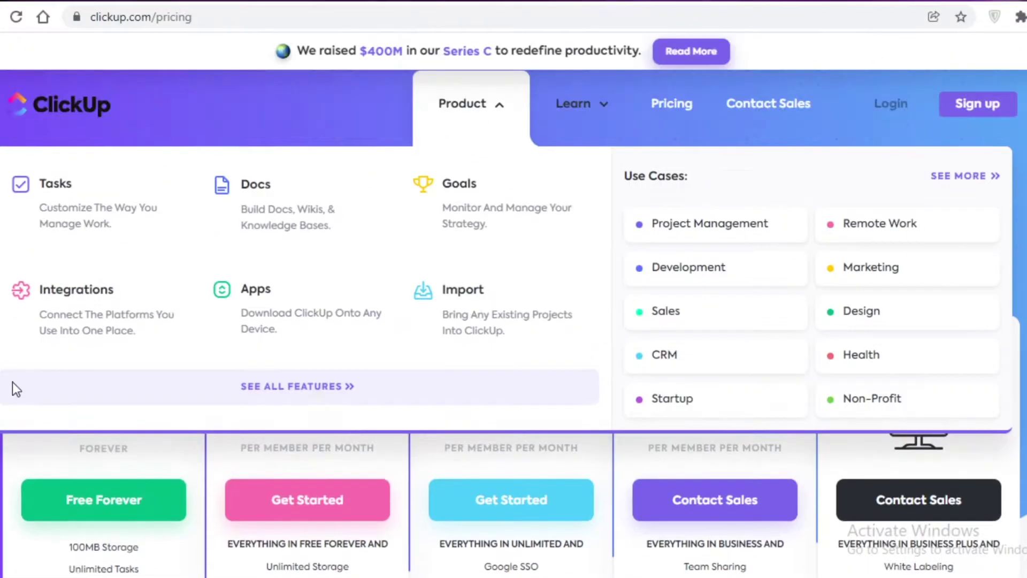
{"action": "scroll", "coordinate": [11, 382], "scroll_direction": "down", "scroll_amount": 3}
{"action": "scroll", "coordinate": [12, 382], "scroll_direction": "down", "scroll_amount": 2}
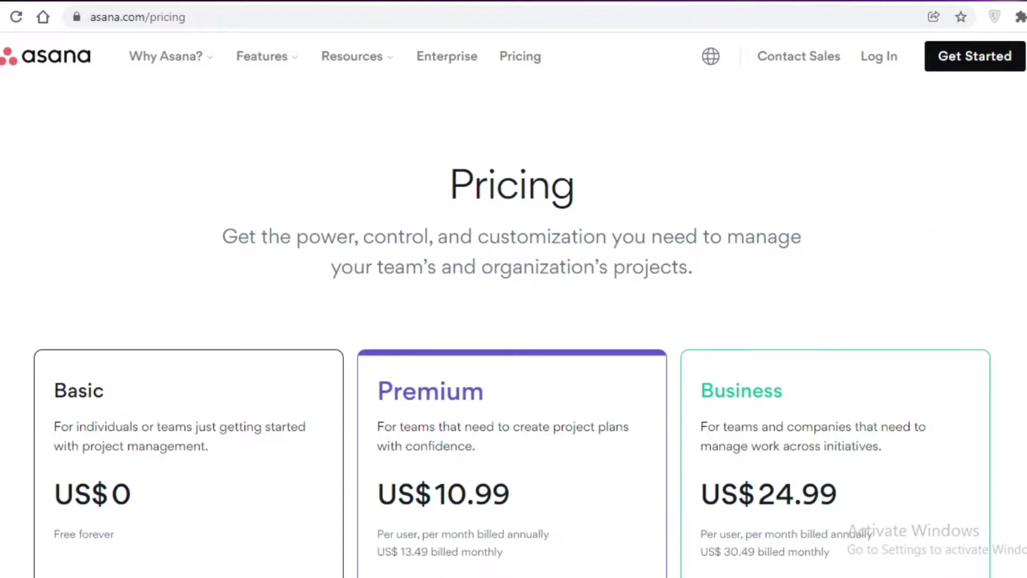
{"action": "scroll", "coordinate": [378, 195], "scroll_direction": "down", "scroll_amount": 3}
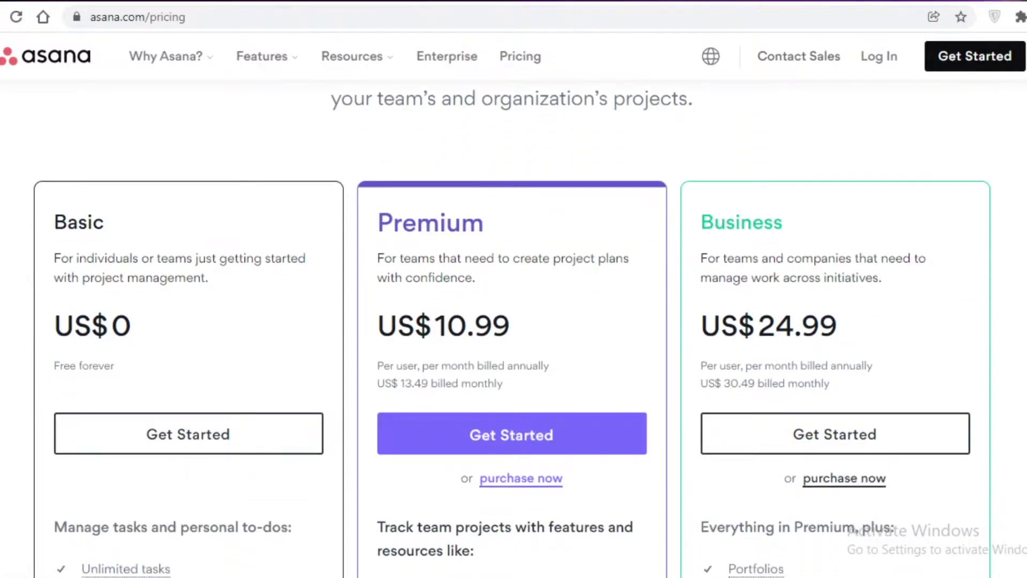
{"action": "scroll", "coordinate": [294, 429], "scroll_direction": "down", "scroll_amount": 3}
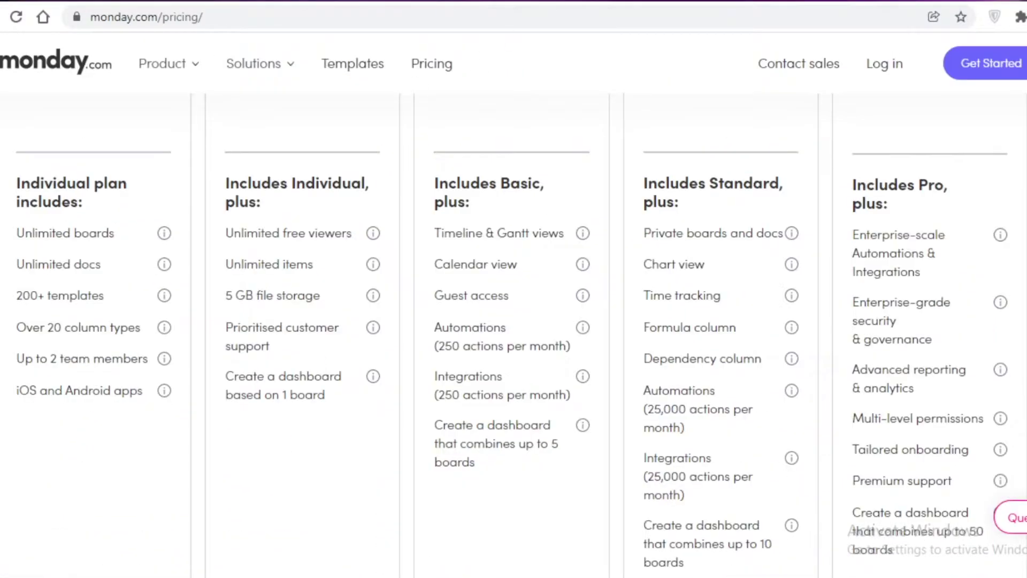
{"action": "scroll", "coordinate": [514, 332], "scroll_direction": "up", "scroll_amount": 2}
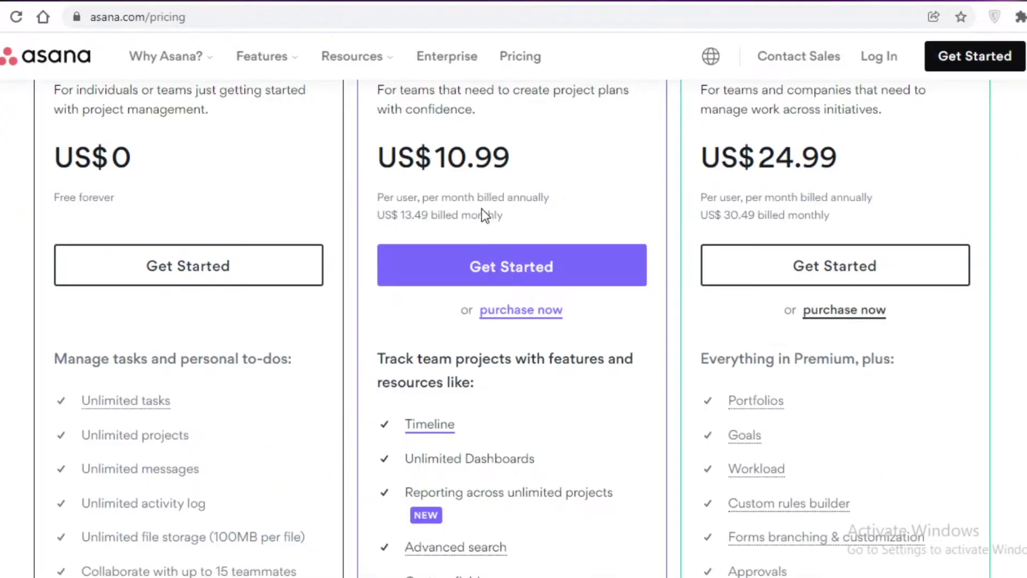
- Compare Asana's Basic, Premium and Business plans, then bring up monday.com's pricing page
{"action": "scroll", "coordinate": [390, 294], "scroll_direction": "down", "scroll_amount": 5}
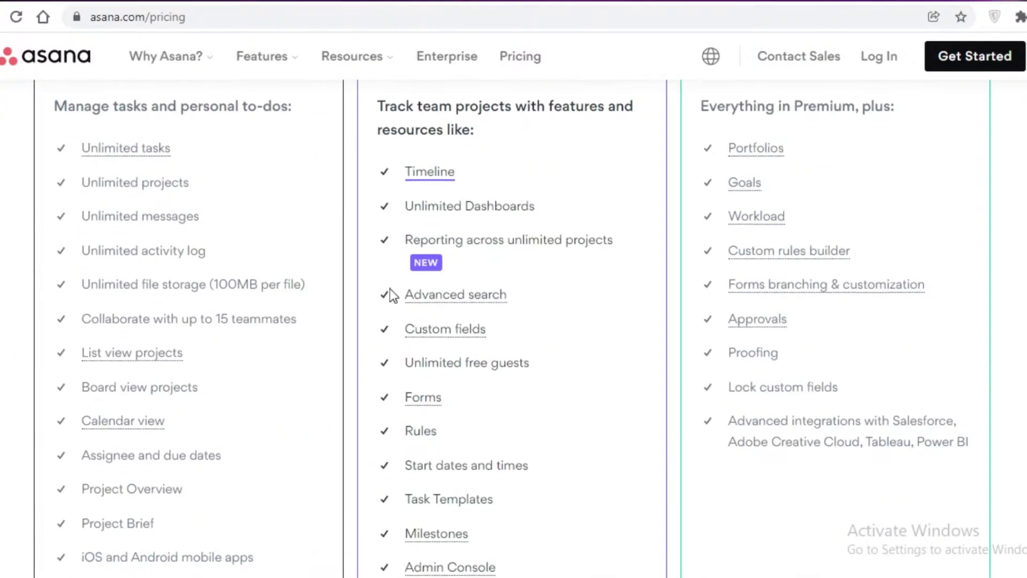
{"action": "scroll", "coordinate": [224, 324], "scroll_direction": "up", "scroll_amount": 2}
{"action": "scroll", "coordinate": [224, 323], "scroll_direction": "up", "scroll_amount": 5}
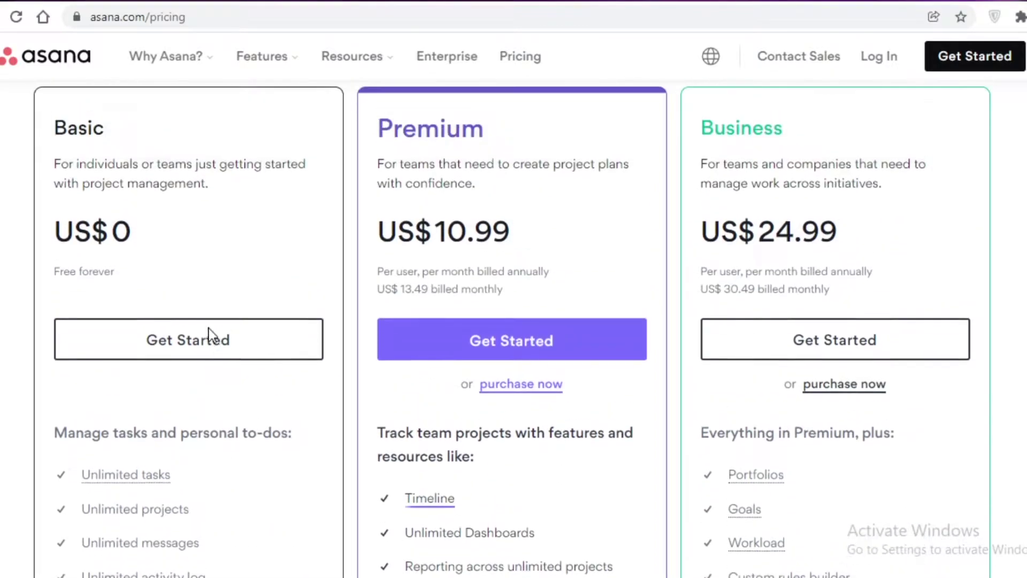
{"action": "scroll", "coordinate": [202, 422], "scroll_direction": "down", "scroll_amount": 2}
{"action": "scroll", "coordinate": [202, 435], "scroll_direction": "down", "scroll_amount": 2}
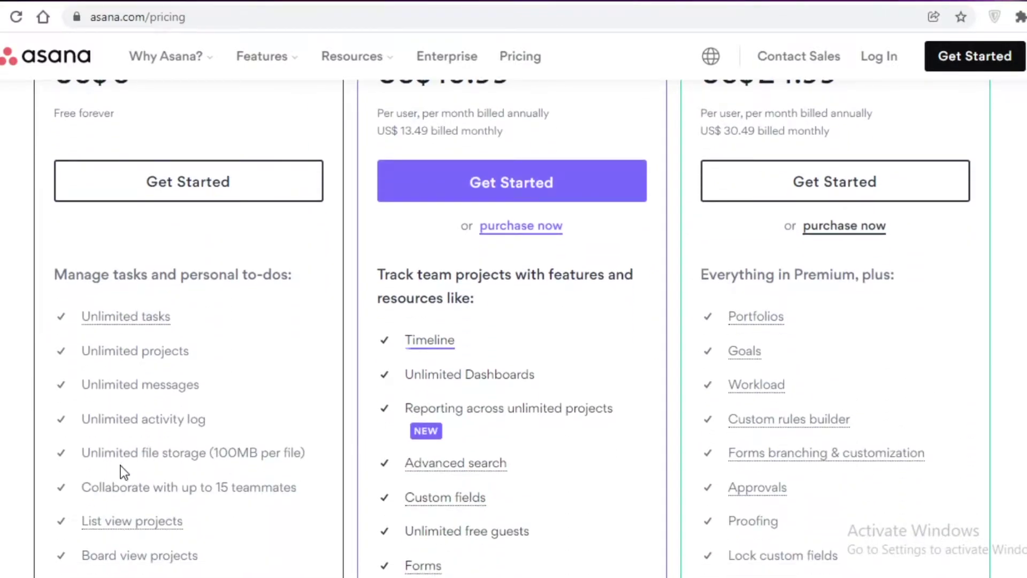
{"action": "scroll", "coordinate": [119, 471], "scroll_direction": "down", "scroll_amount": 3}
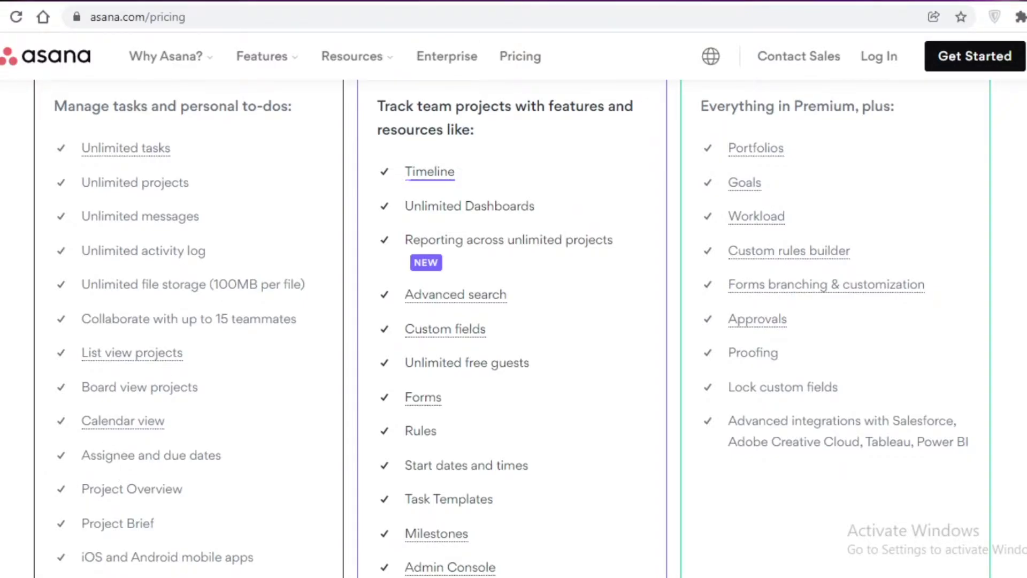
{"action": "left_click", "coordinate": [460, 0]}
{"action": "key", "text": "ctrl+Tab"}
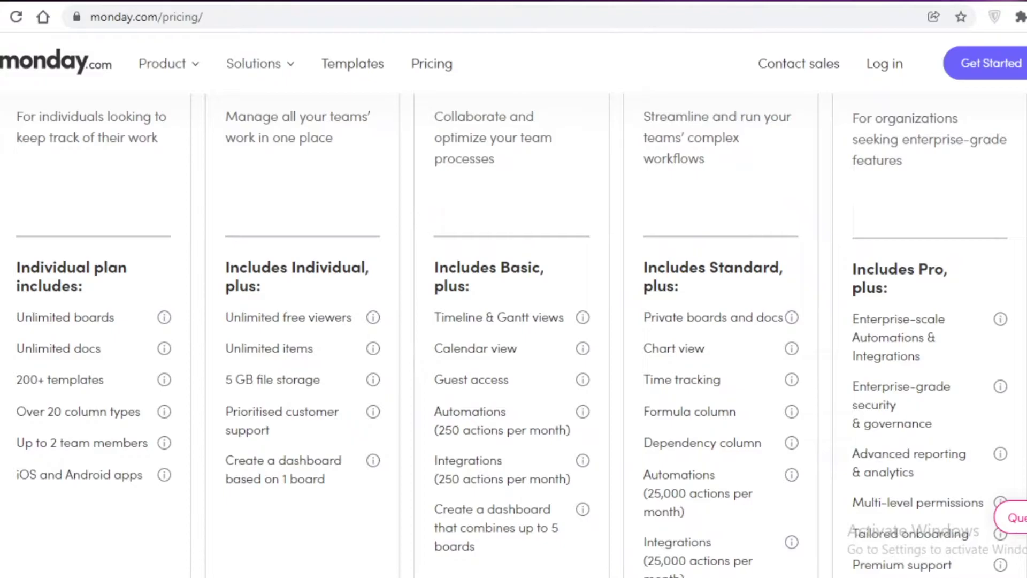
- Scroll back and forth through the pricing pages before reaching monday.com's Main workspace Inbox
{"action": "scroll", "coordinate": [513, 332], "scroll_direction": "up", "scroll_amount": 6}
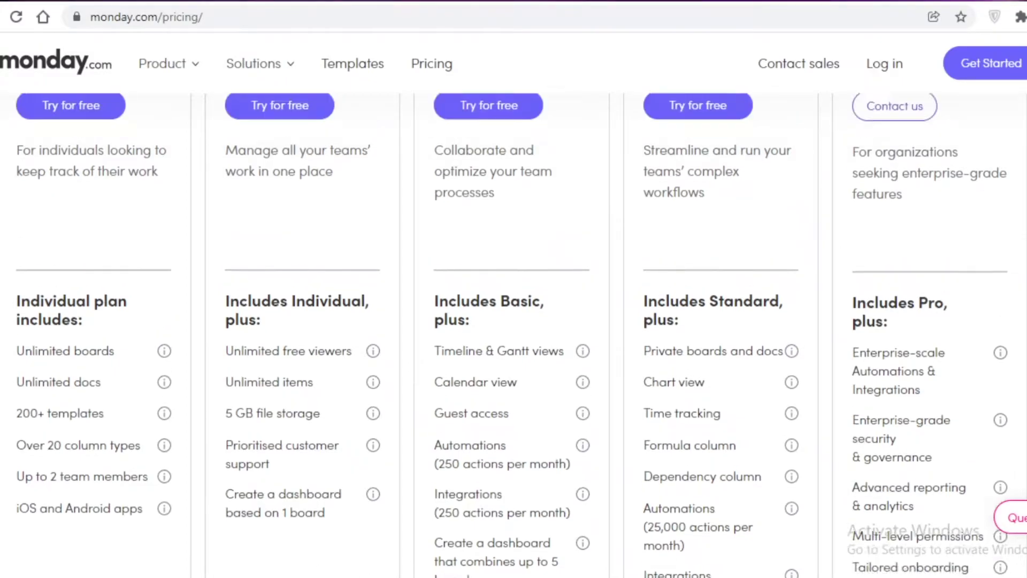
{"action": "scroll", "coordinate": [513, 331], "scroll_direction": "down", "scroll_amount": 7}
{"action": "scroll", "coordinate": [514, 332], "scroll_direction": "up", "scroll_amount": 2}
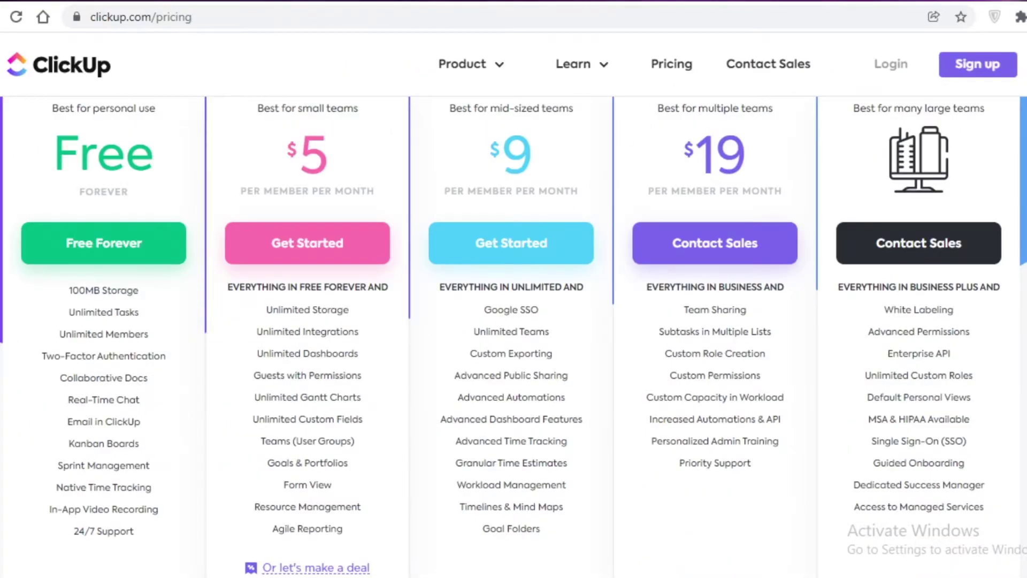
{"action": "scroll", "coordinate": [93, 383], "scroll_direction": "up", "scroll_amount": 2}
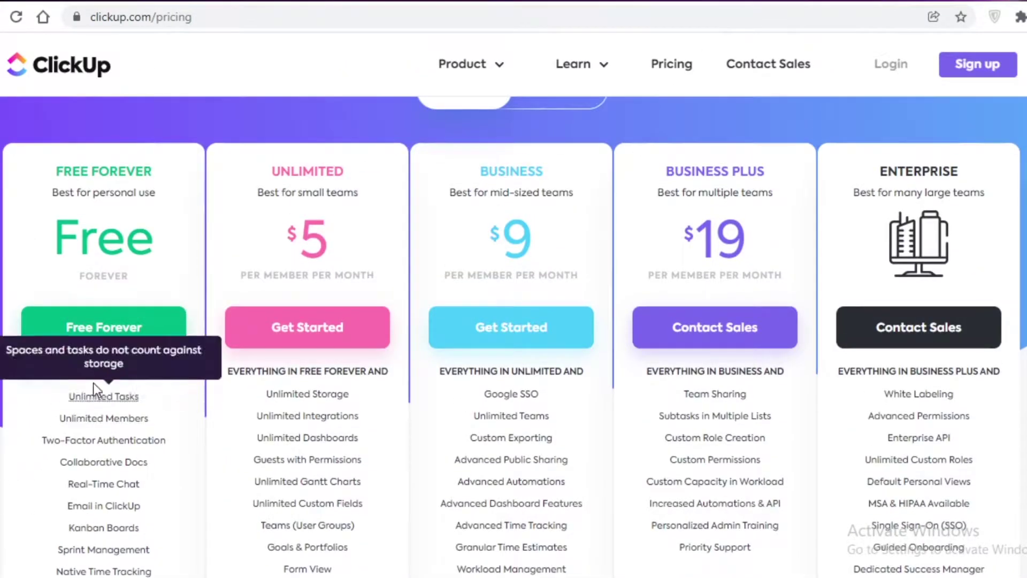
{"action": "scroll", "coordinate": [131, 461], "scroll_direction": "down", "scroll_amount": 5}
{"action": "scroll", "coordinate": [158, 409], "scroll_direction": "up", "scroll_amount": 3}
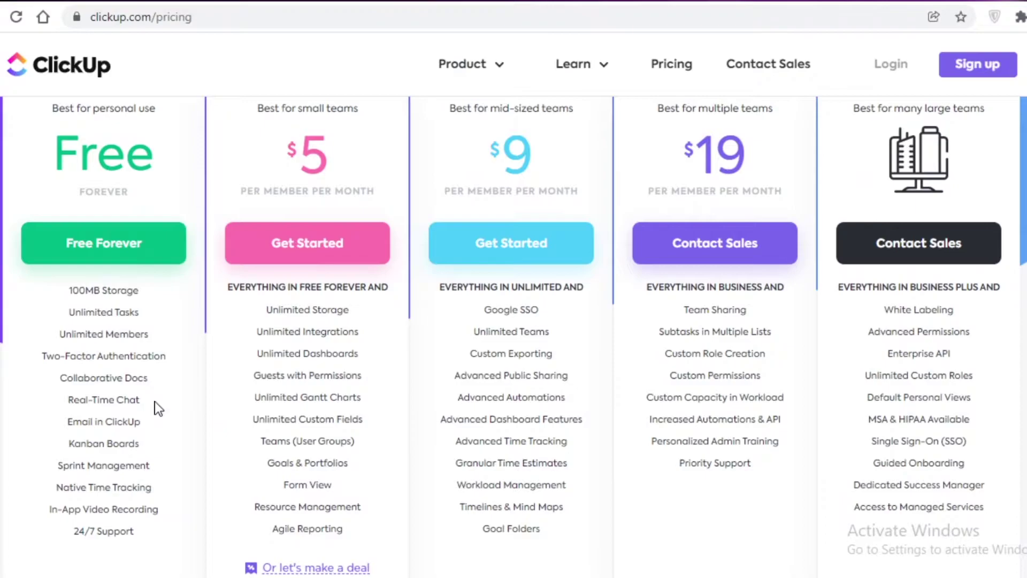
{"action": "scroll", "coordinate": [146, 427], "scroll_direction": "down", "scroll_amount": 3}
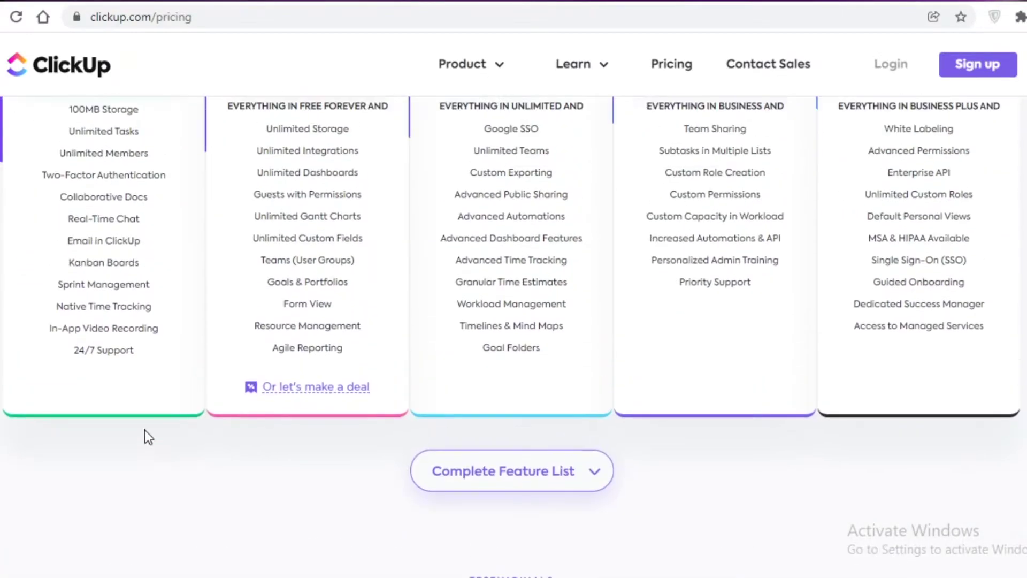
{"action": "scroll", "coordinate": [145, 429], "scroll_direction": "up", "scroll_amount": 3}
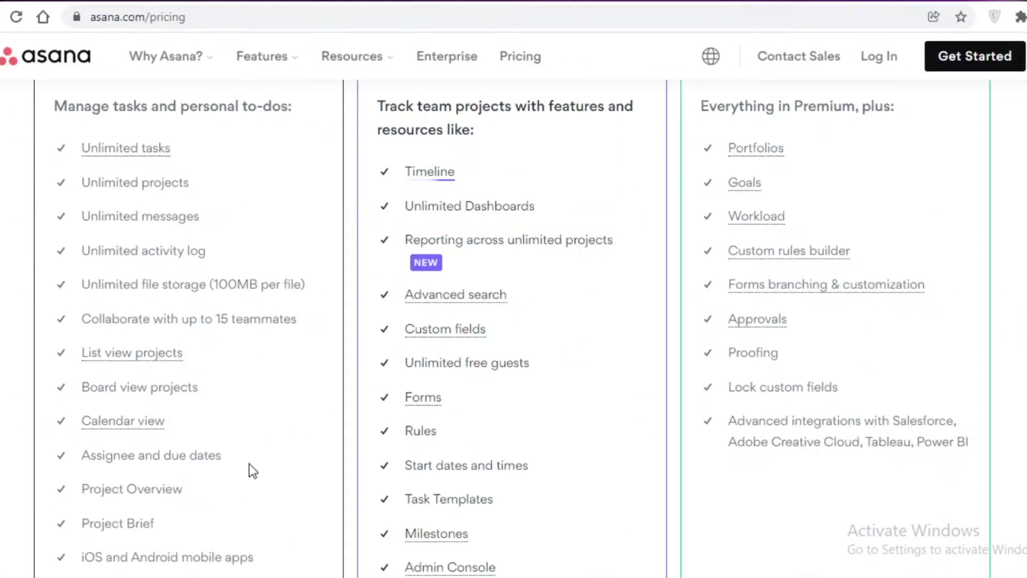
{"action": "scroll", "coordinate": [214, 490], "scroll_direction": "up", "scroll_amount": 2}
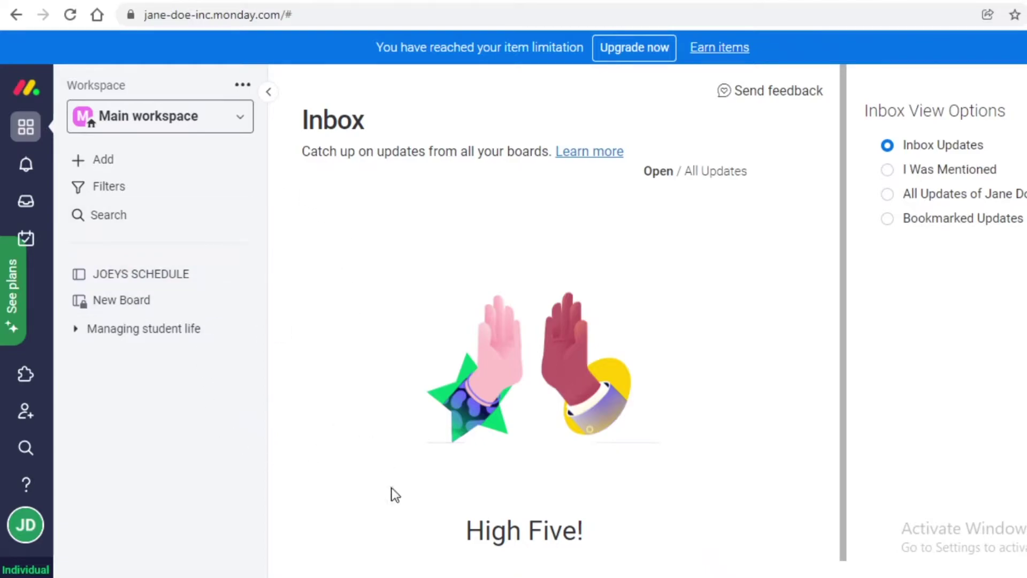
- Peek at monday.com's workspace list and account menu, closing both without changing anything
{"action": "left_click", "coordinate": [119, 117]}
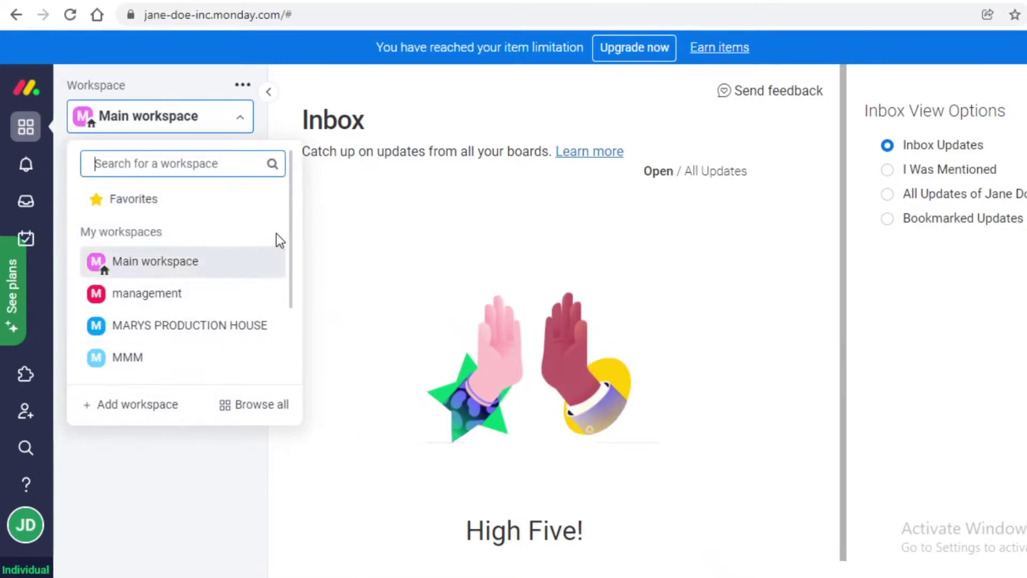
{"action": "left_click", "coordinate": [416, 243]}
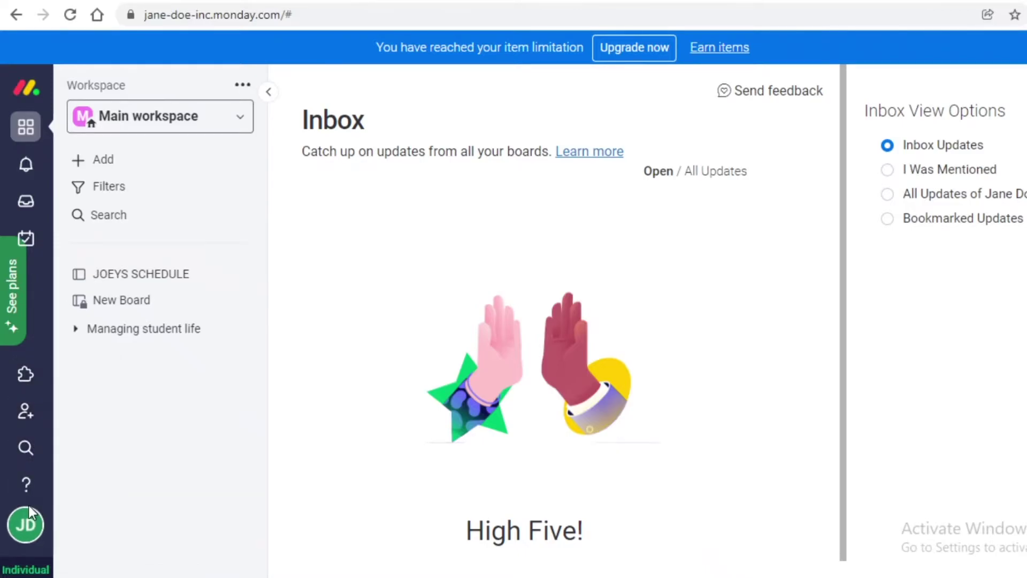
{"action": "left_click", "coordinate": [25, 524]}
{"action": "left_click", "coordinate": [617, 298]}
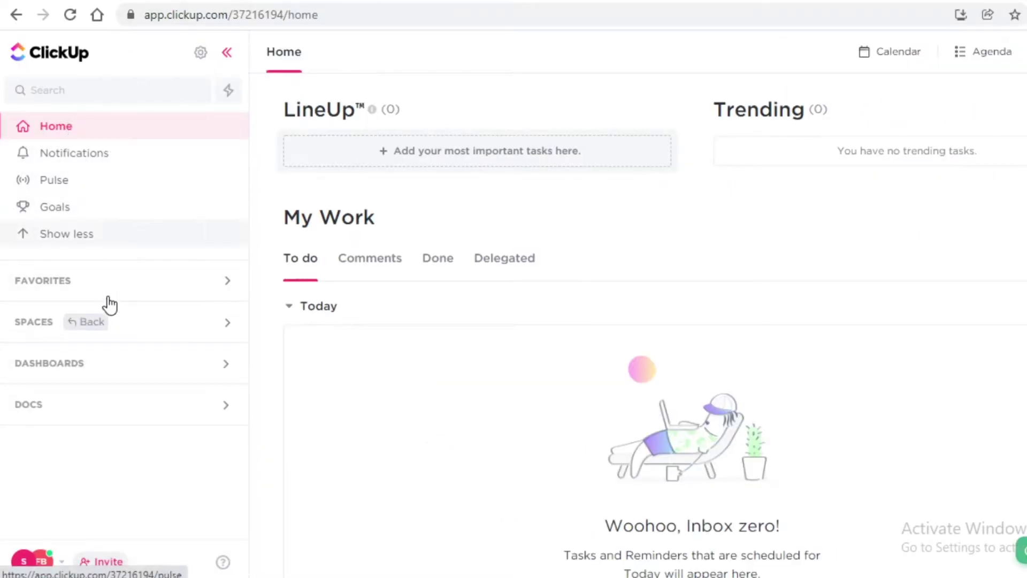
- Expand Favorites, Dashboards and Spaces to reveal Product Hunting's lists, then check the account menu
{"action": "left_click", "coordinate": [224, 278]}
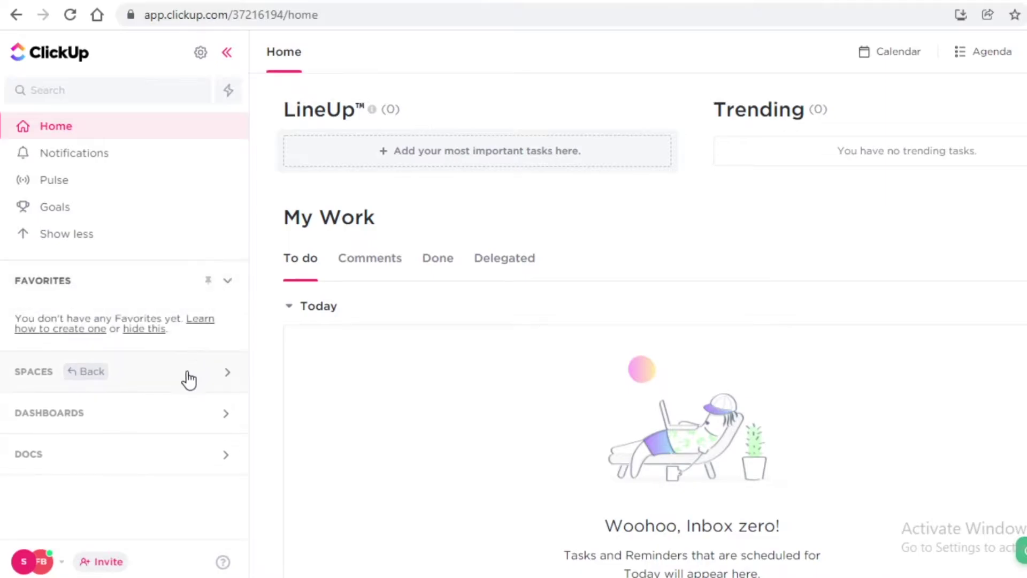
{"action": "left_click", "coordinate": [188, 387]}
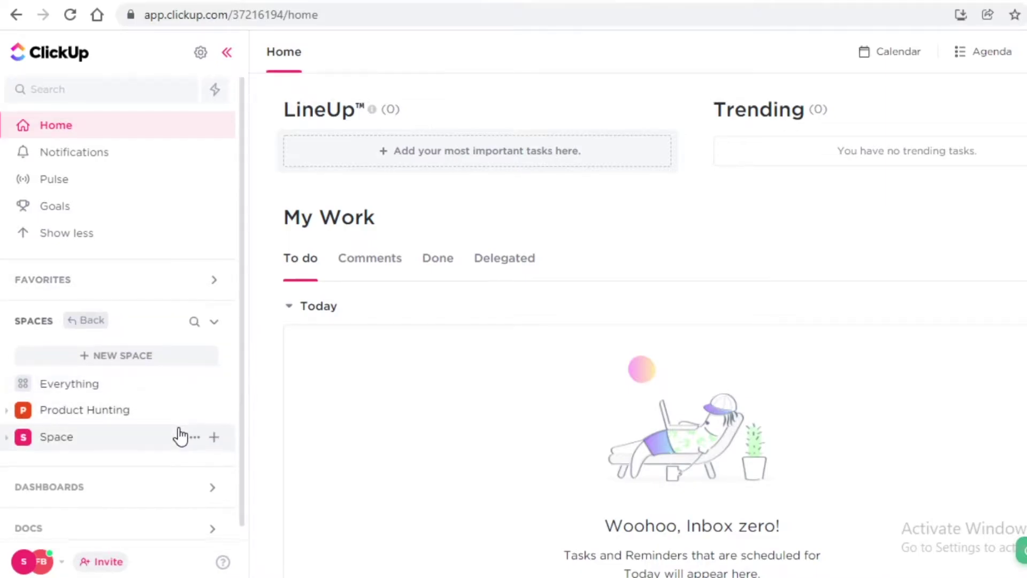
{"action": "left_click", "coordinate": [83, 478]}
{"action": "left_click", "coordinate": [147, 321]}
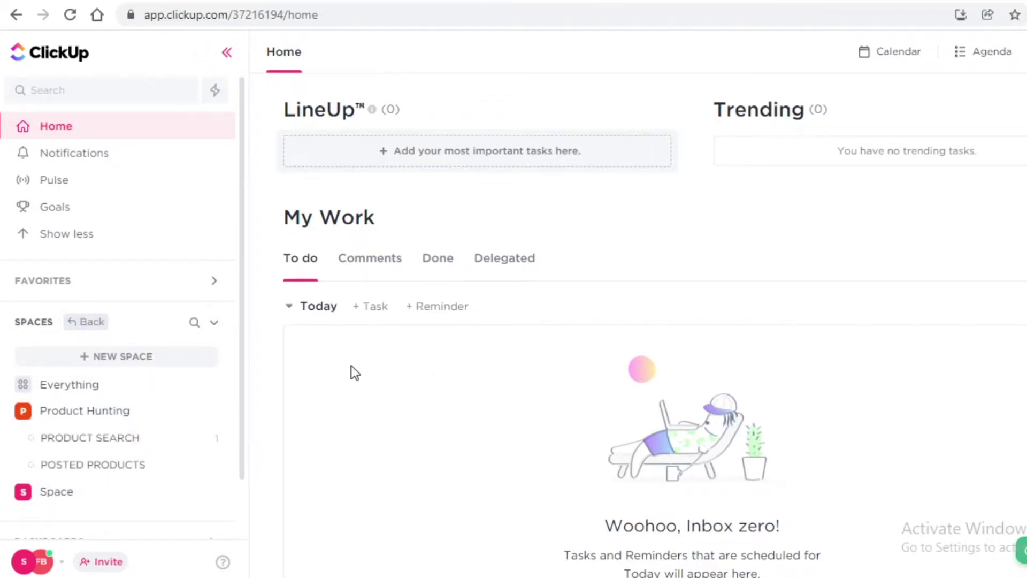
{"action": "scroll", "coordinate": [144, 466], "scroll_direction": "down", "scroll_amount": 1}
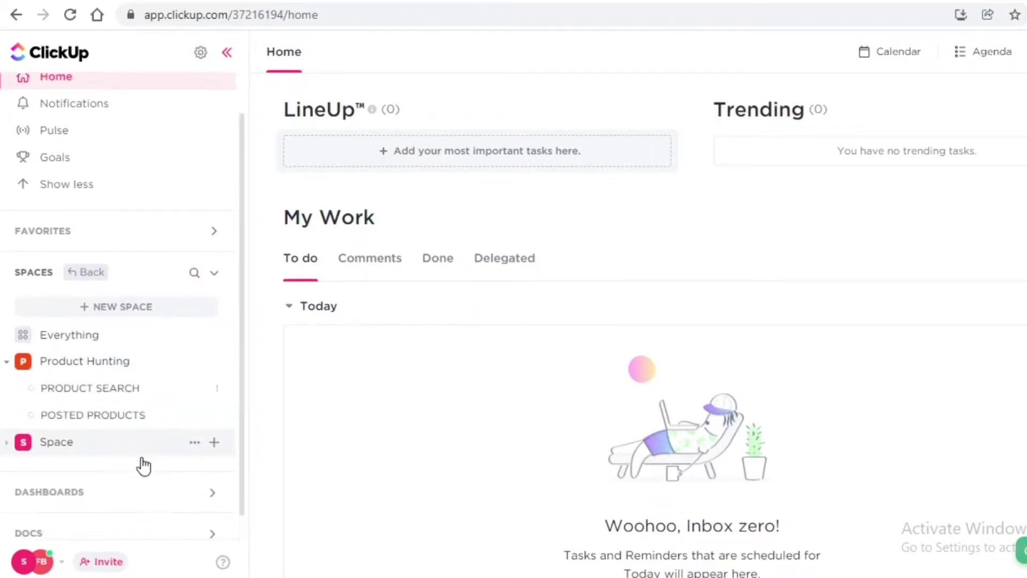
{"action": "left_click", "coordinate": [26, 568]}
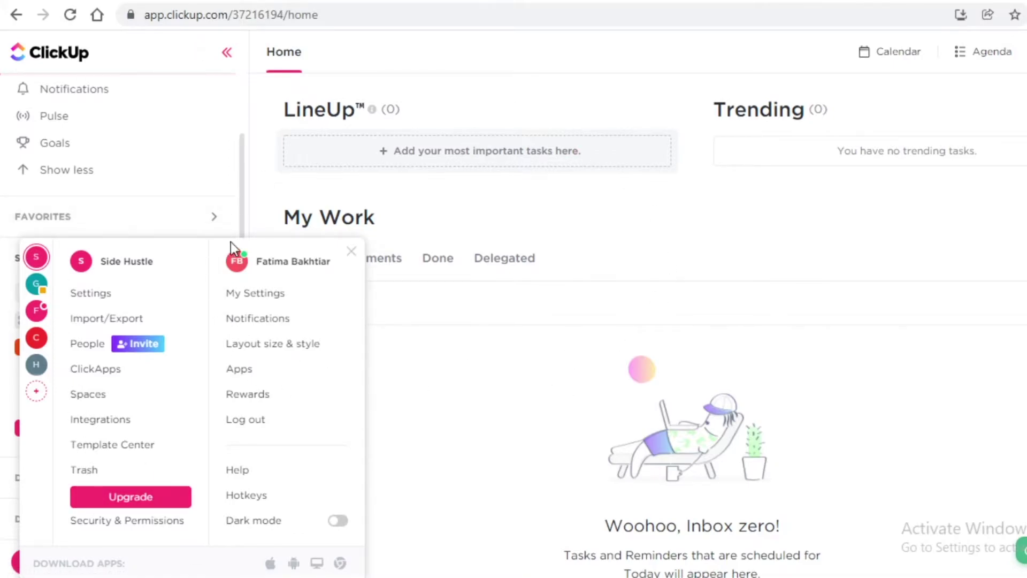
{"action": "left_click", "coordinate": [602, 329]}
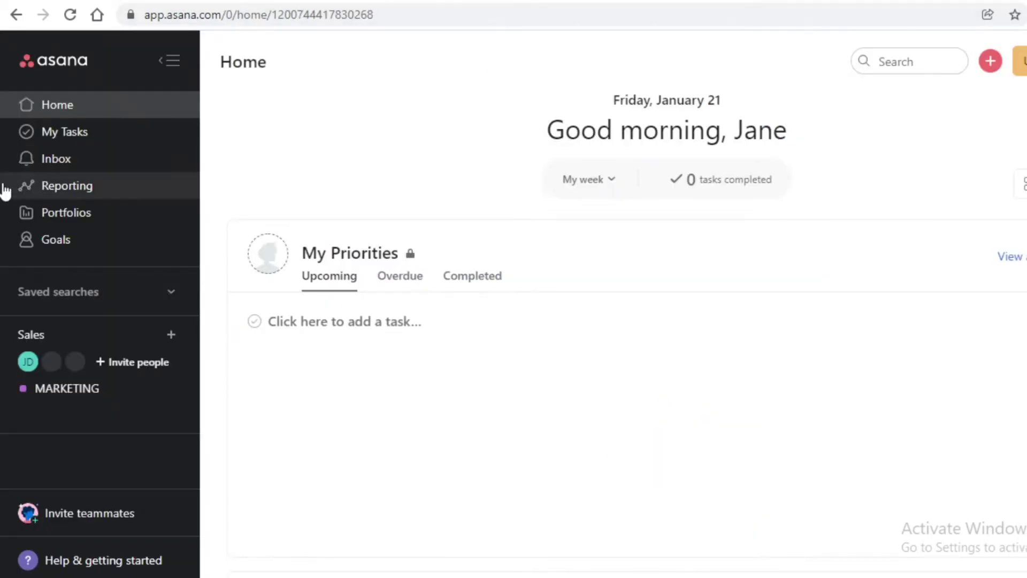
- Open the Sales team's MARKETING project and switch the account to the SALES FOR BRAND B workspace
{"action": "left_click", "coordinate": [170, 60]}
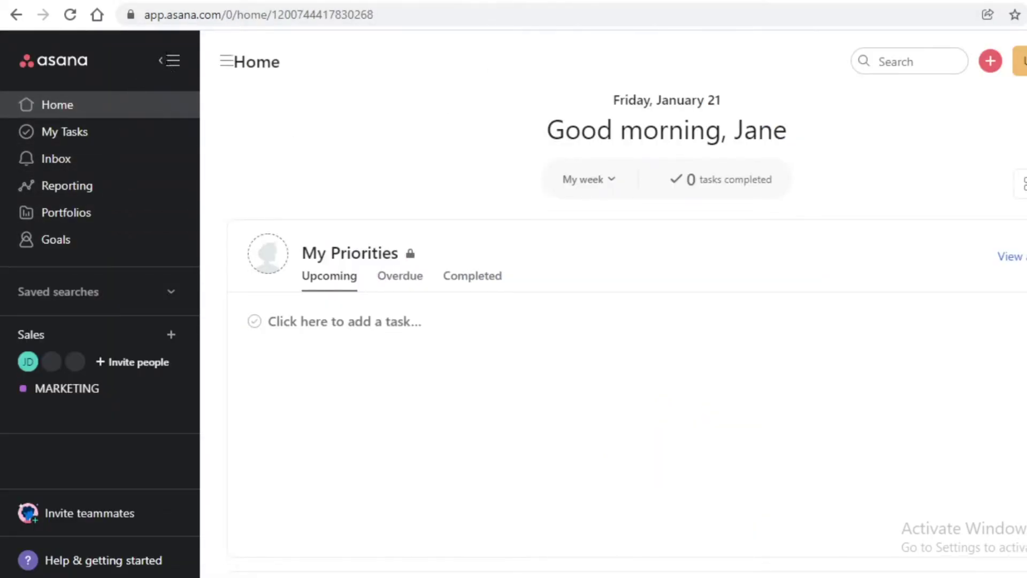
{"action": "left_click", "coordinate": [23, 84]}
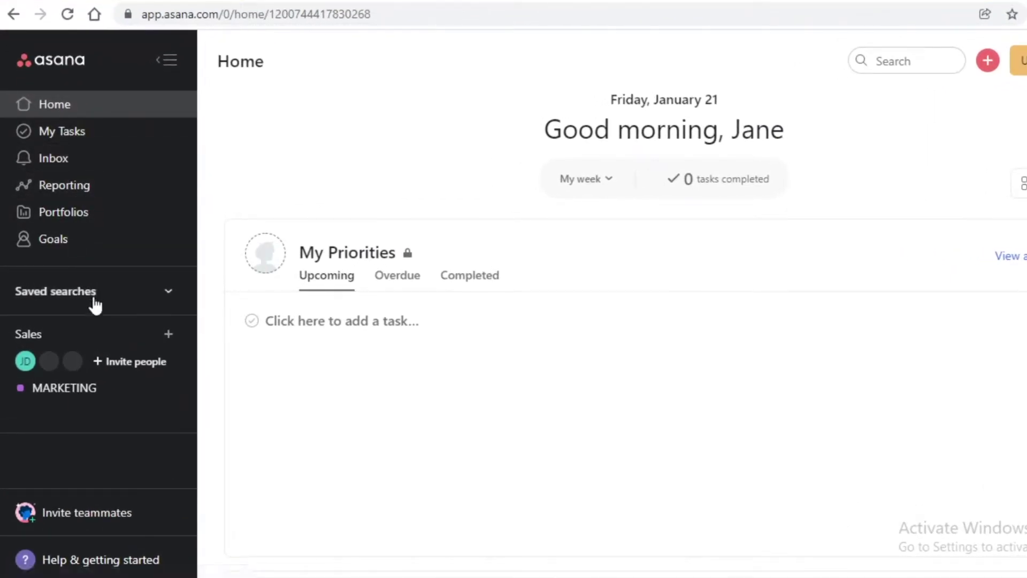
{"action": "left_click", "coordinate": [110, 336]}
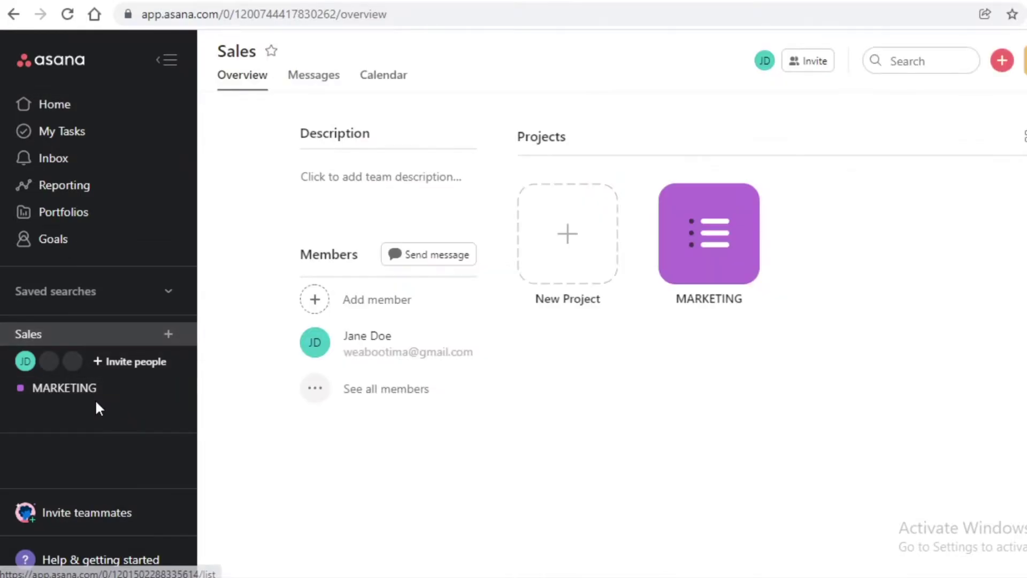
{"action": "left_click", "coordinate": [97, 397]}
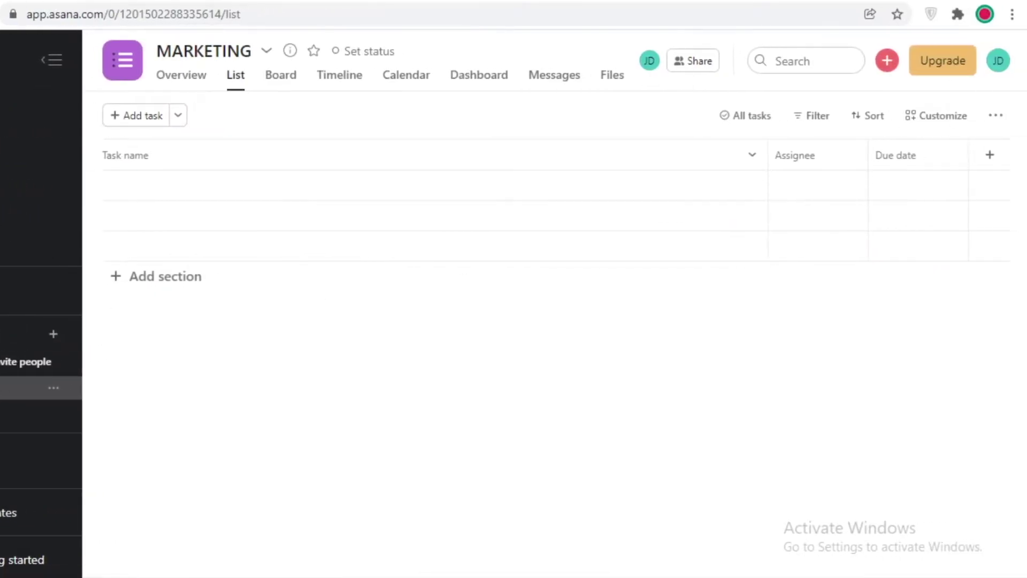
{"action": "left_click", "coordinate": [1000, 59]}
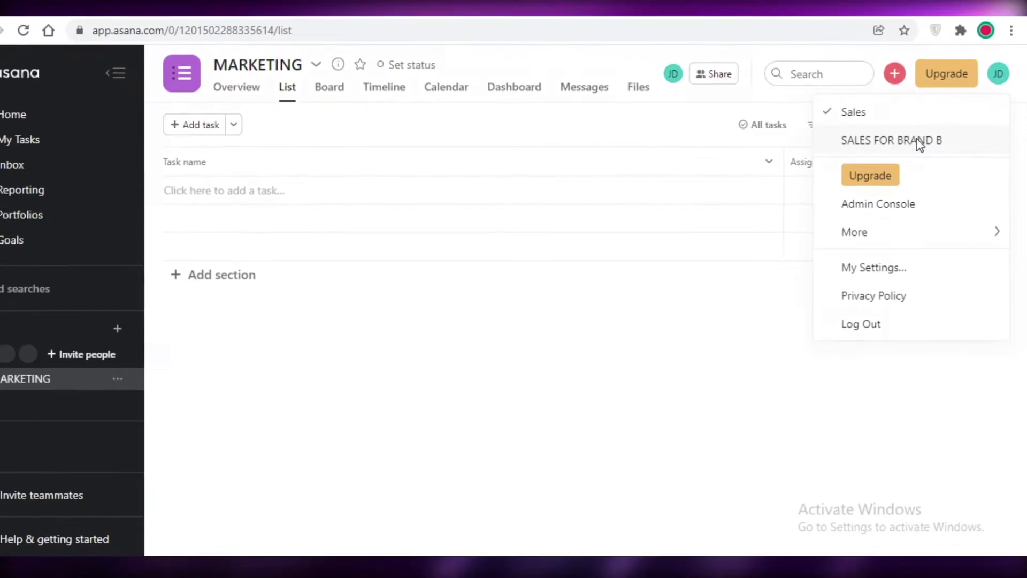
{"action": "left_click", "coordinate": [919, 141]}
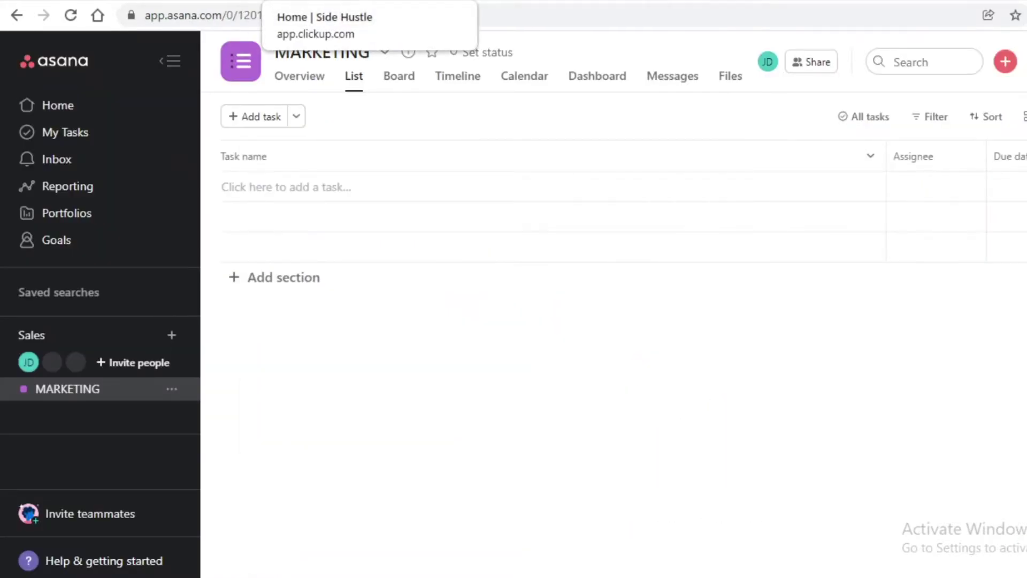
- Cycle through the app tabs, then open Product Hunting's list and dismiss the New Year popup
{"action": "left_click", "coordinate": [321, 0]}
{"action": "left_click", "coordinate": [240, 1]}
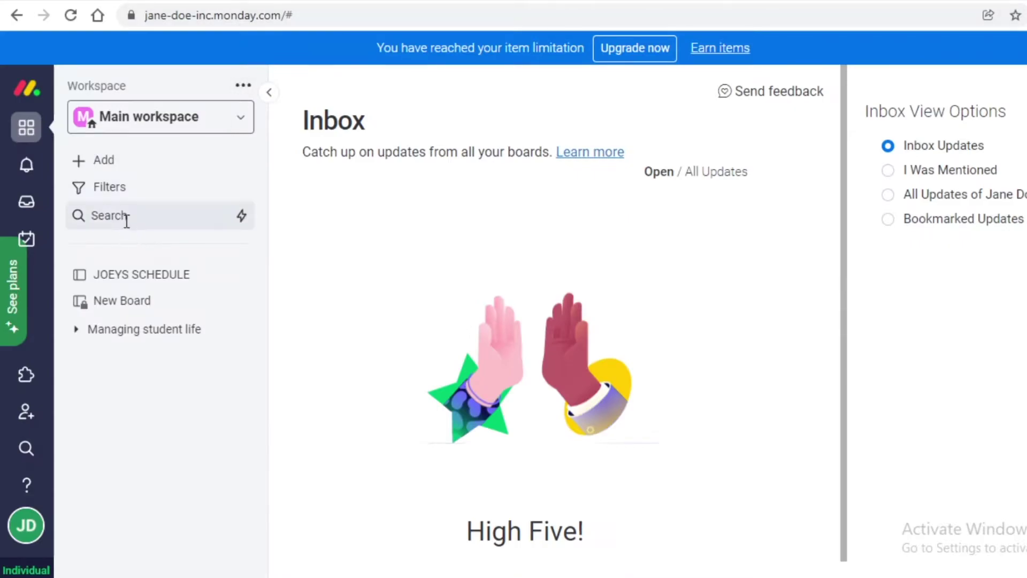
{"action": "left_click", "coordinate": [293, 0]}
{"action": "left_click", "coordinate": [214, 0]}
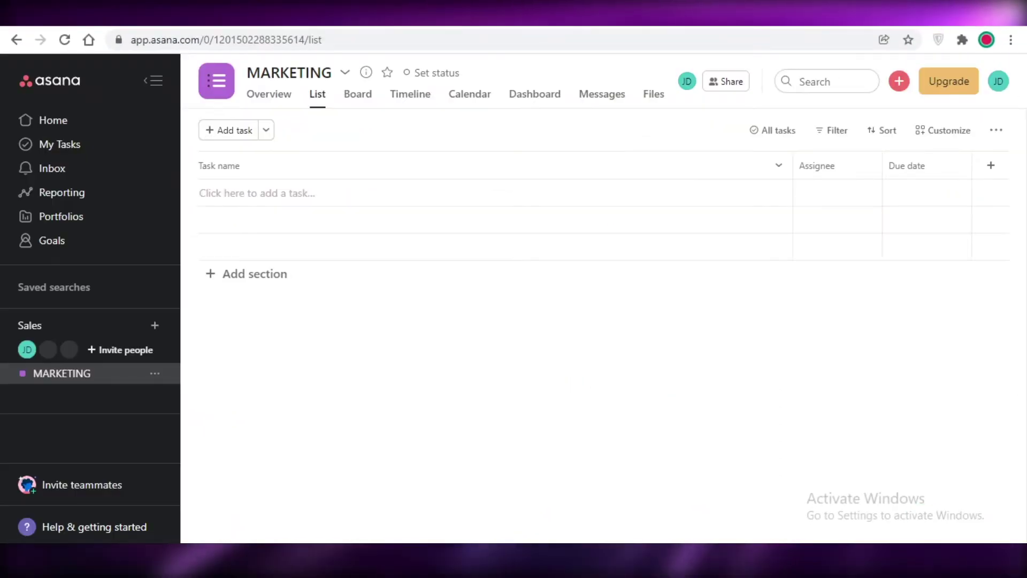
{"action": "key", "text": "ctrl+Tab"}
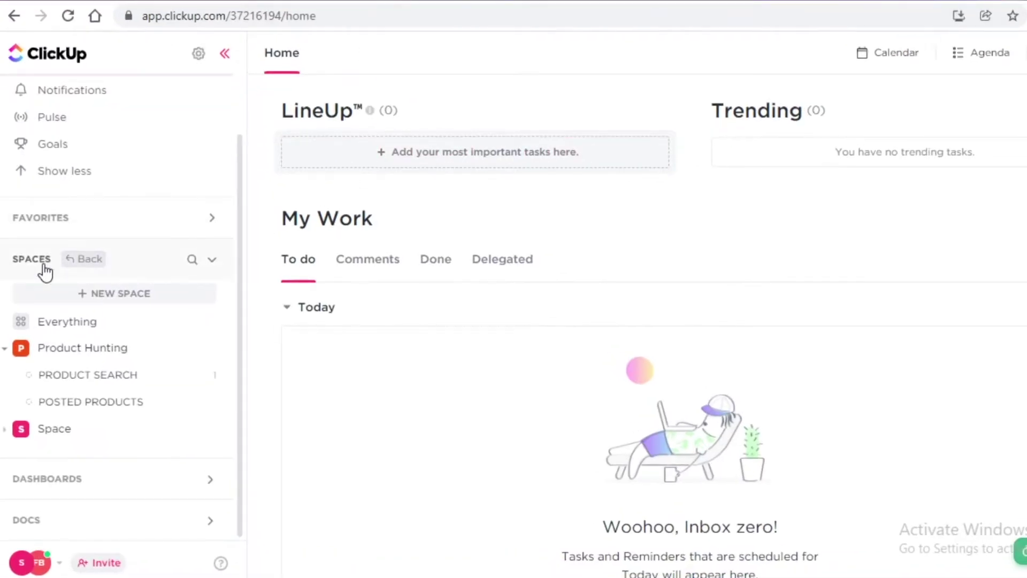
{"action": "left_click", "coordinate": [70, 351]}
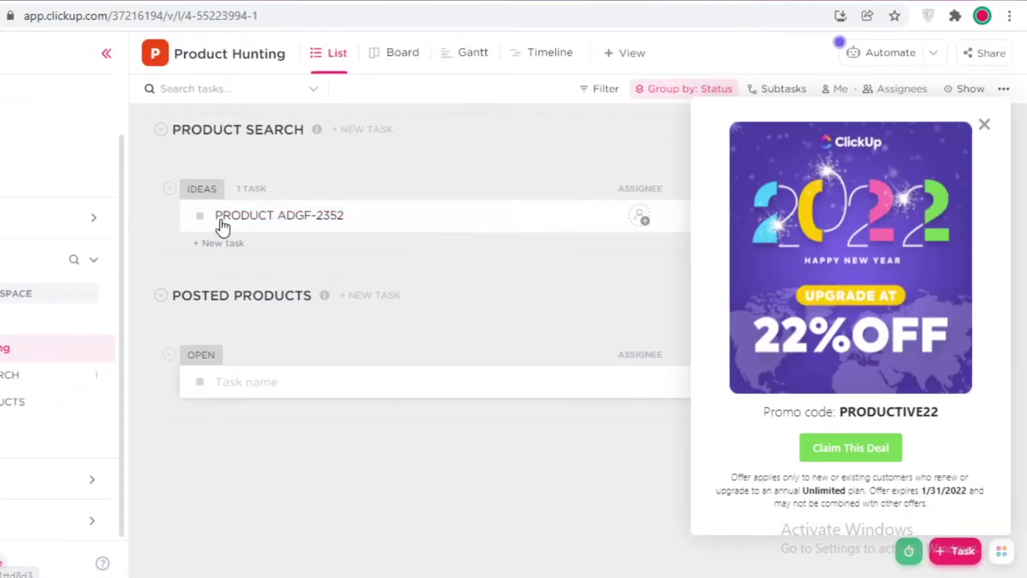
{"action": "left_click", "coordinate": [987, 126]}
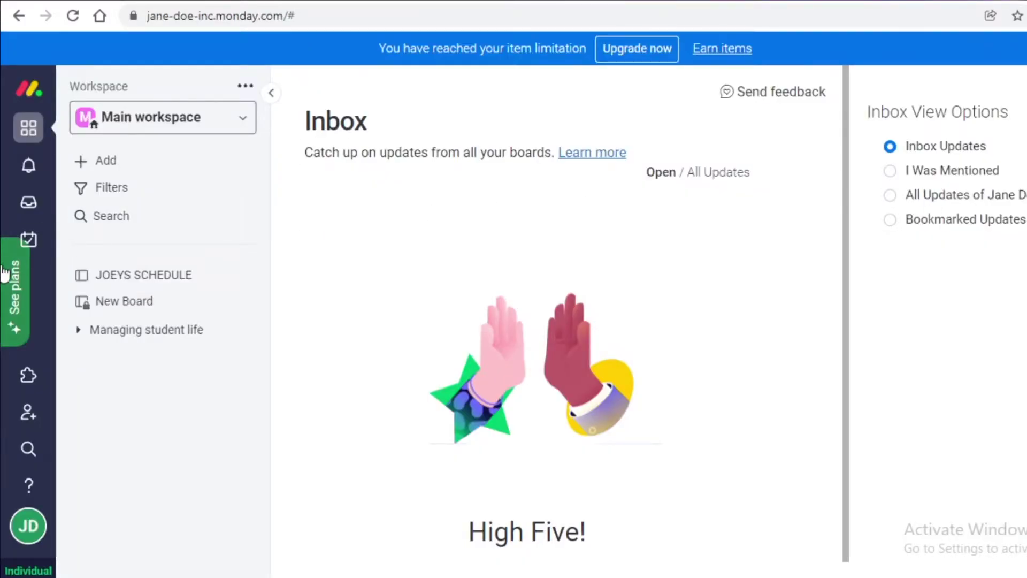
- In monday.com, open the JOEYS SCHEDULE board, visit My Work, and show the notifications panel
{"action": "left_click", "coordinate": [160, 117]}
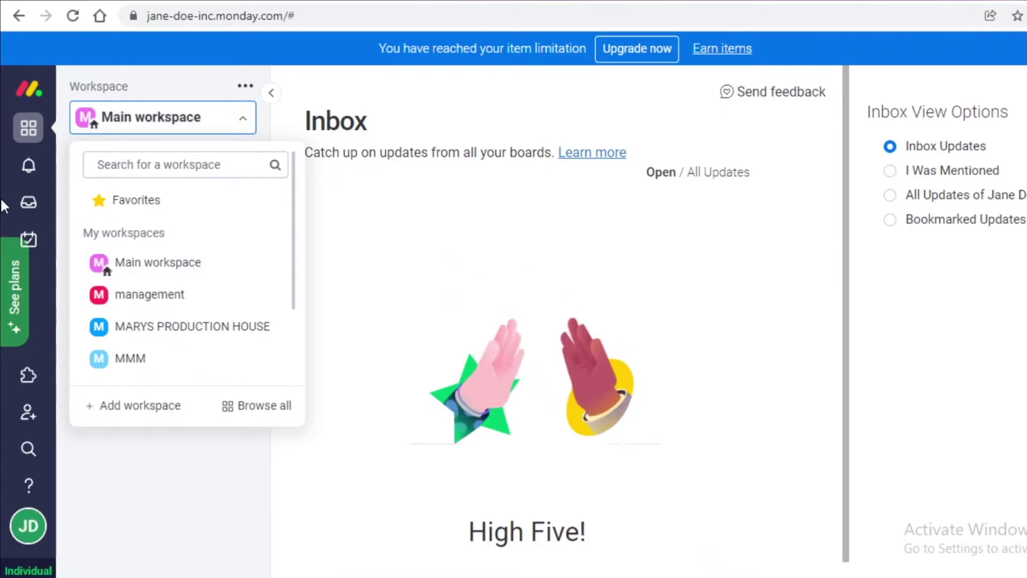
{"action": "left_click", "coordinate": [31, 214]}
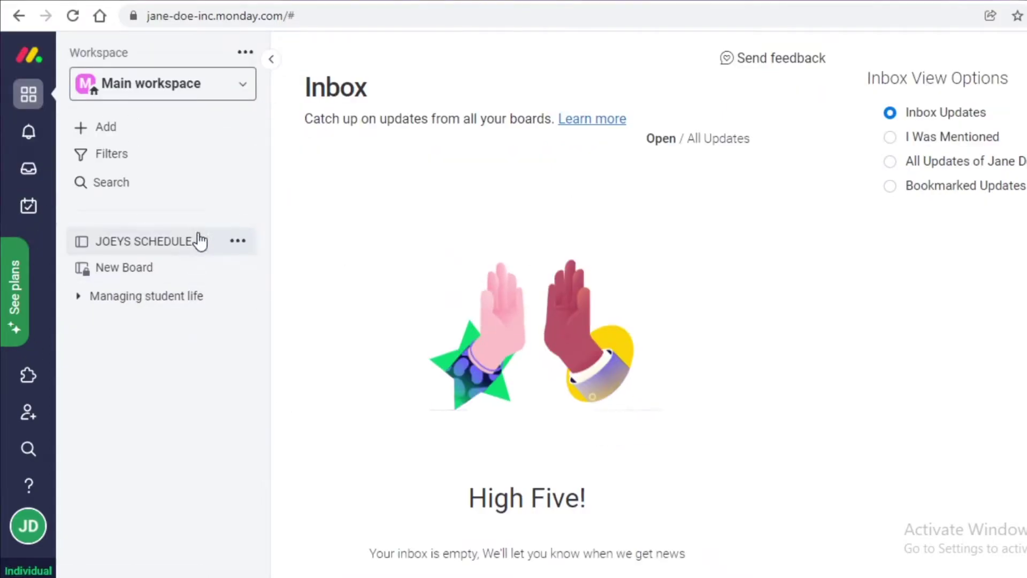
{"action": "left_click", "coordinate": [200, 241]}
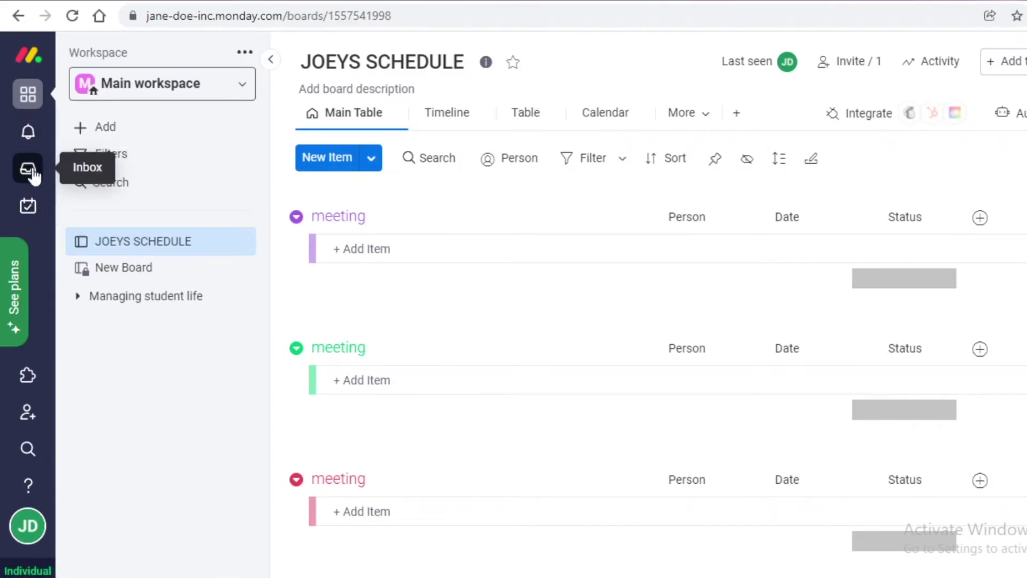
{"action": "left_click", "coordinate": [32, 207]}
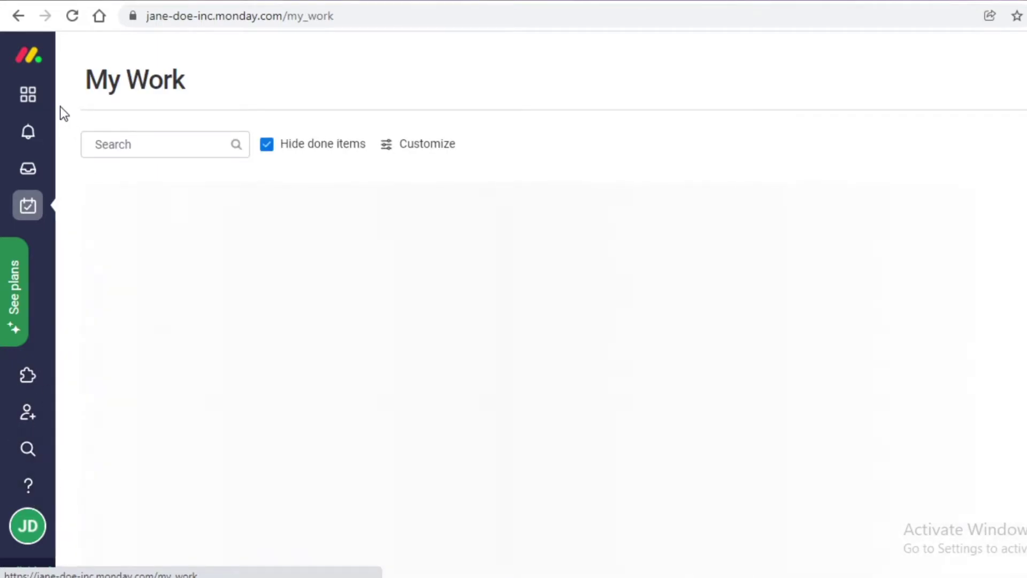
{"action": "left_click", "coordinate": [28, 97]}
{"action": "left_click", "coordinate": [27, 132]}
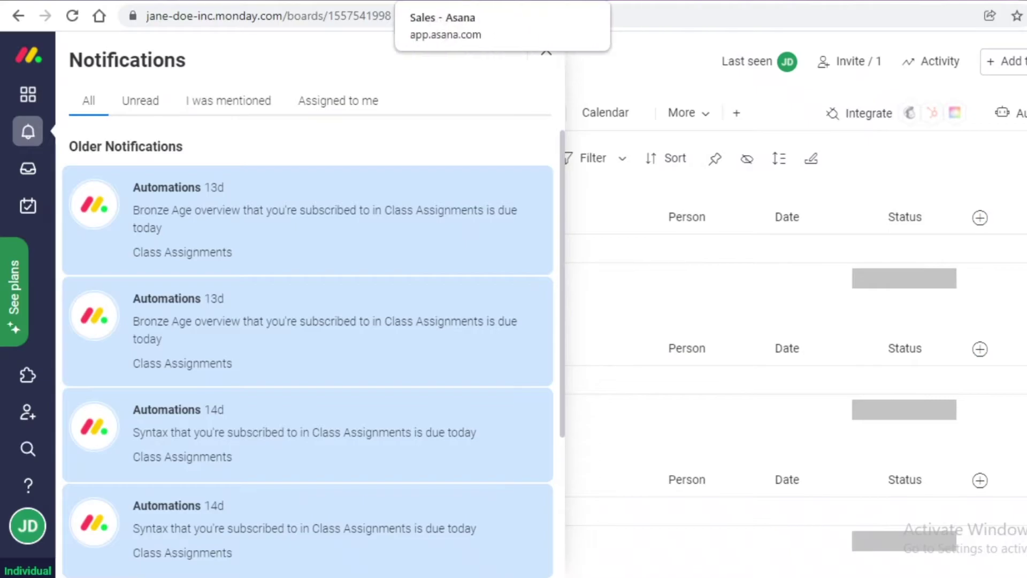
- Flip between Asana's Sales goals page and ClickUp's empty Goals page to compare them
{"action": "left_click", "coordinate": [615, 1]}
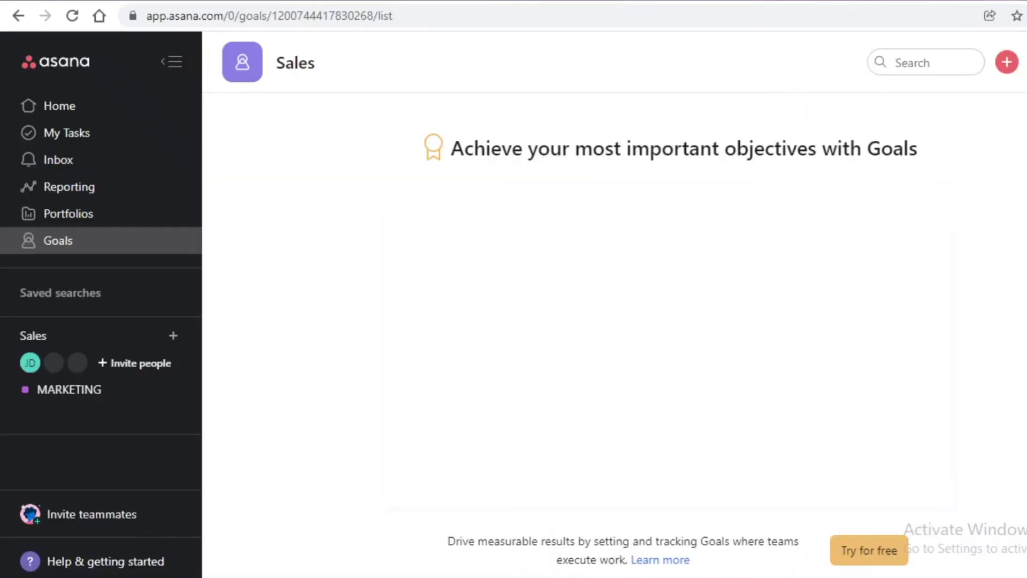
{"action": "key", "text": "ctrl+Tab"}
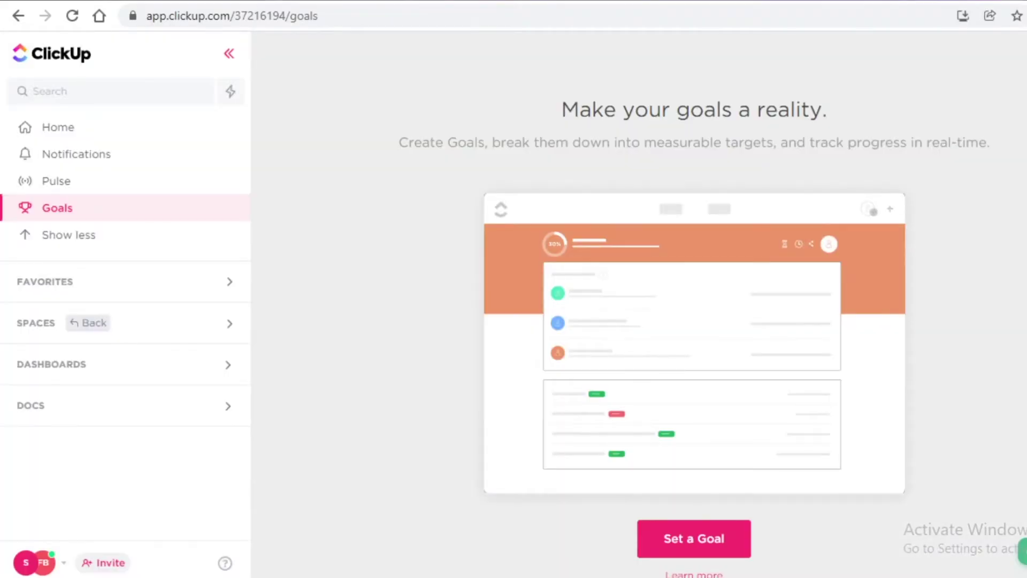
{"action": "key", "text": "ctrl+shift+Tab"}
{"action": "key", "text": "ctrl+Tab"}
{"action": "key", "text": "ctrl+Tab"}
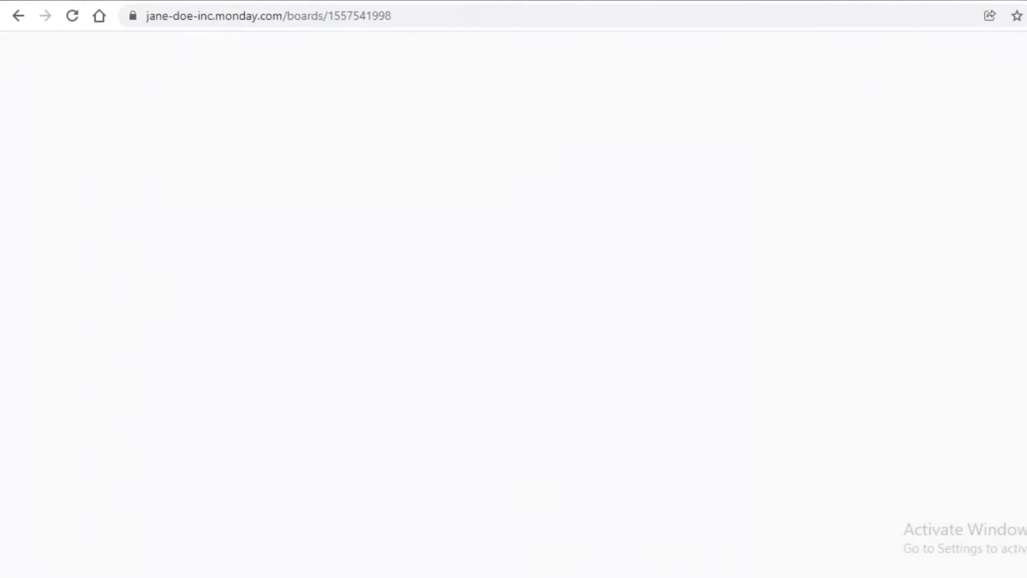
- Close monday.com's notifications panel and compare the JOEYS SCHEDULE board with ClickUp's Goals page
{"action": "left_click", "coordinate": [547, 51]}
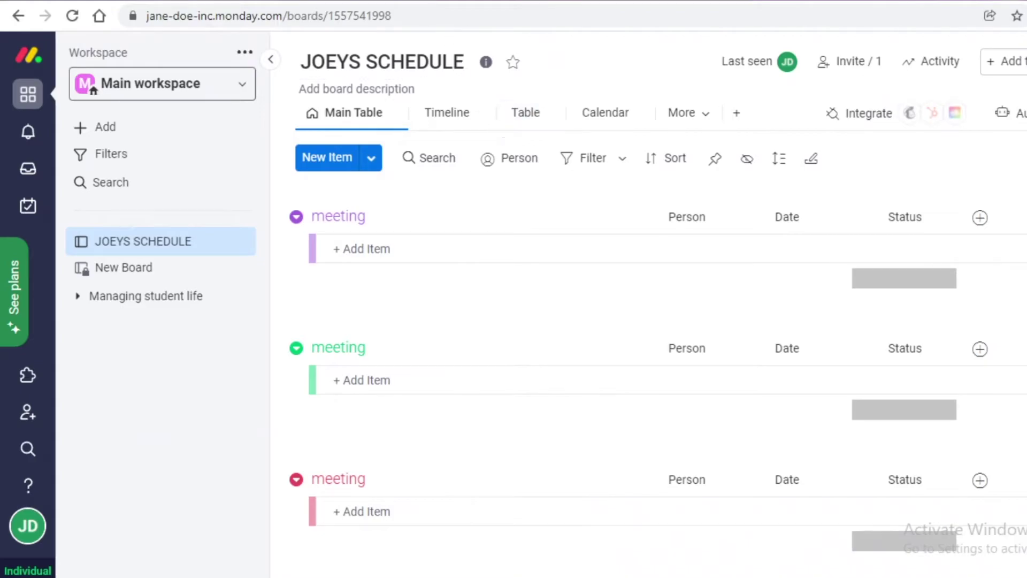
{"action": "key", "text": "ctrl+Tab"}
{"action": "key", "text": "ctrl+shift+Tab"}
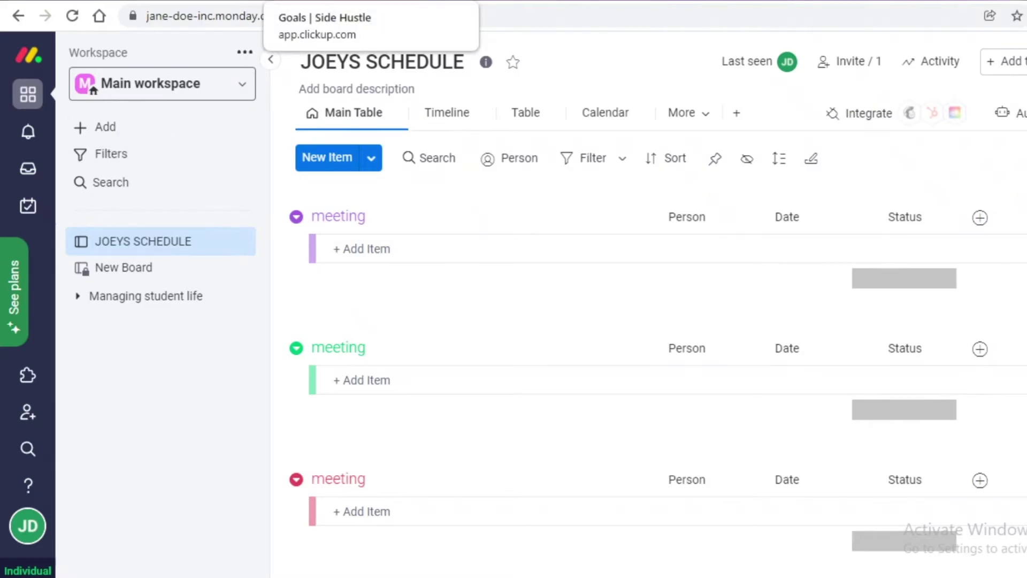
{"action": "key", "text": "ctrl+Tab"}
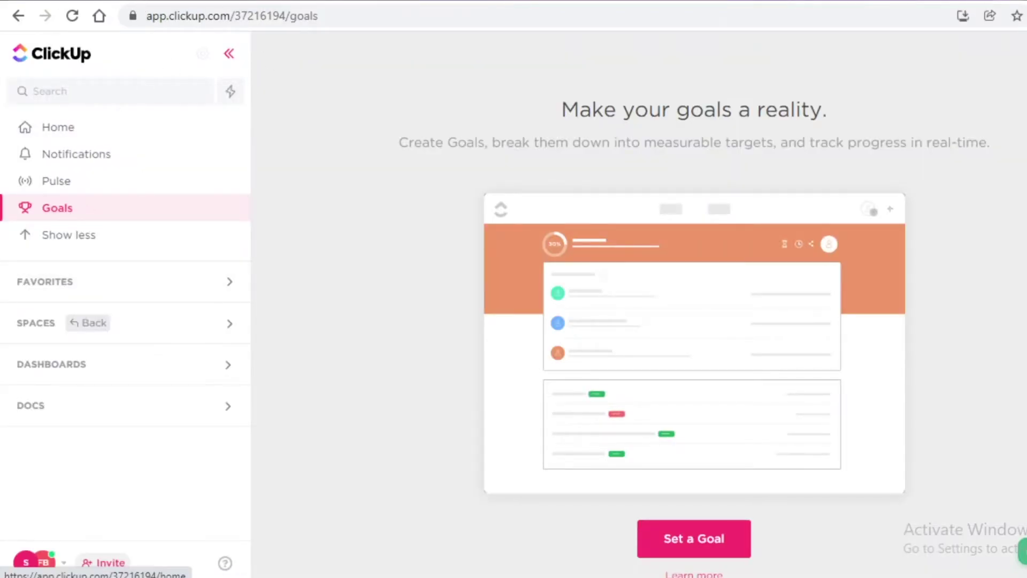
- Compare the Asana and ClickUp Goals pages once more
{"action": "key", "text": "ctrl+Tab"}
{"action": "key", "text": "ctrl+shift+Tab"}
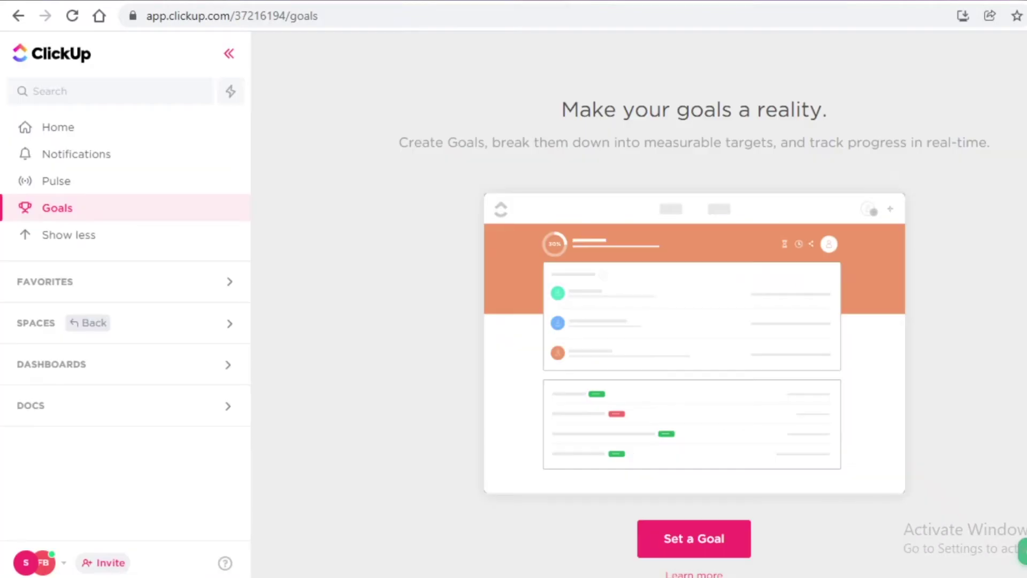
{"action": "key", "text": "ctrl+Tab"}
{"action": "key", "text": "ctrl+shift+Tab"}
- Open ClickUp's PRODUCT SEARCH list under Product Hunting and review its Customize List options
{"action": "left_click", "coordinate": [33, 137]}
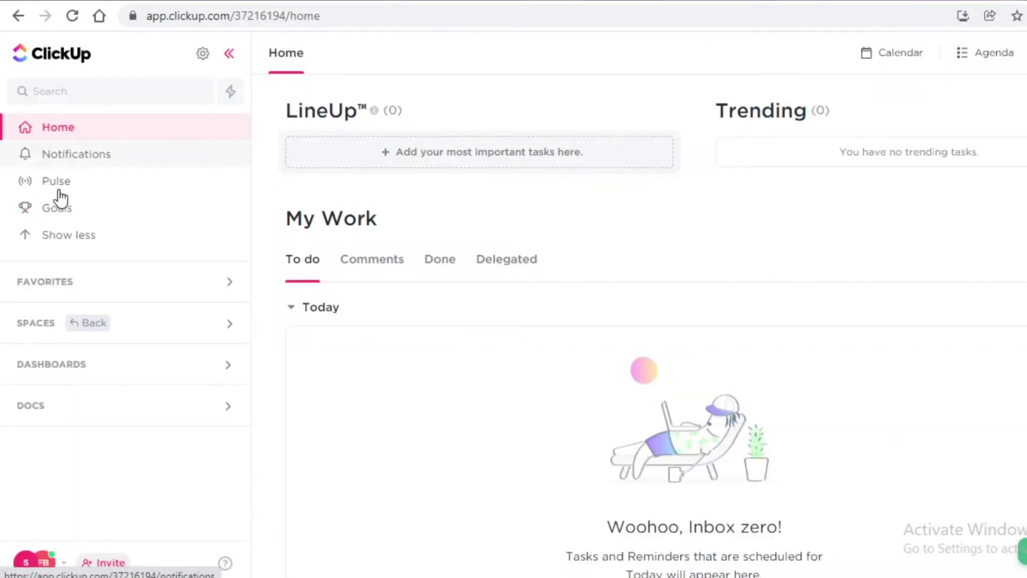
{"action": "left_click", "coordinate": [154, 355]}
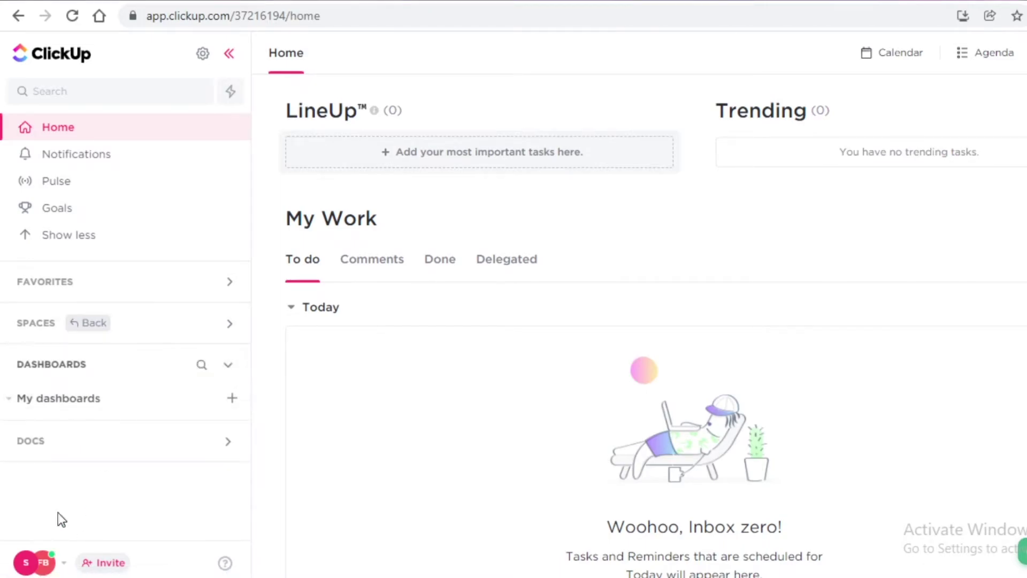
{"action": "left_click", "coordinate": [144, 322]}
{"action": "left_click", "coordinate": [103, 439]}
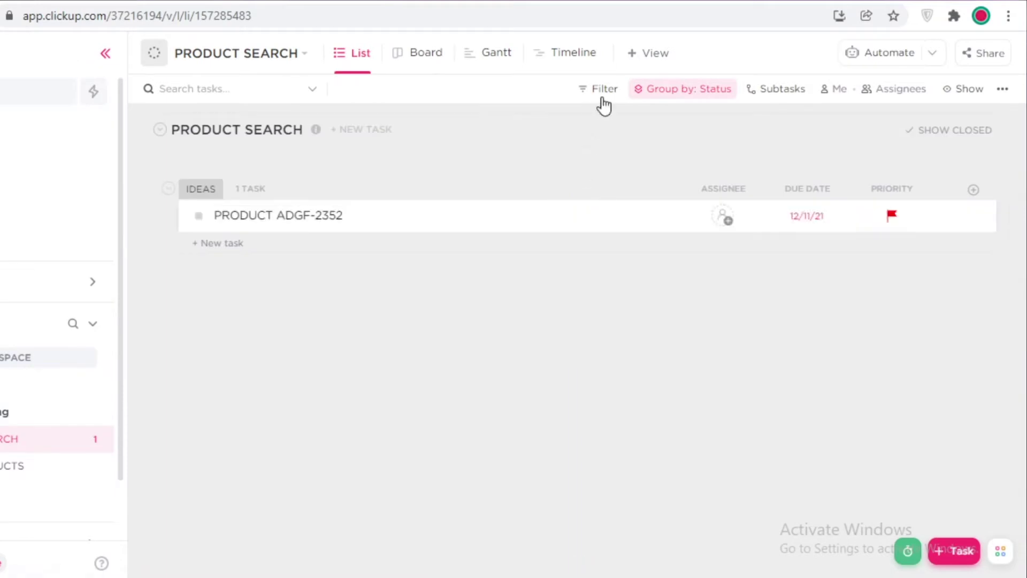
{"action": "left_click", "coordinate": [932, 53]}
{"action": "left_click", "coordinate": [348, 399]}
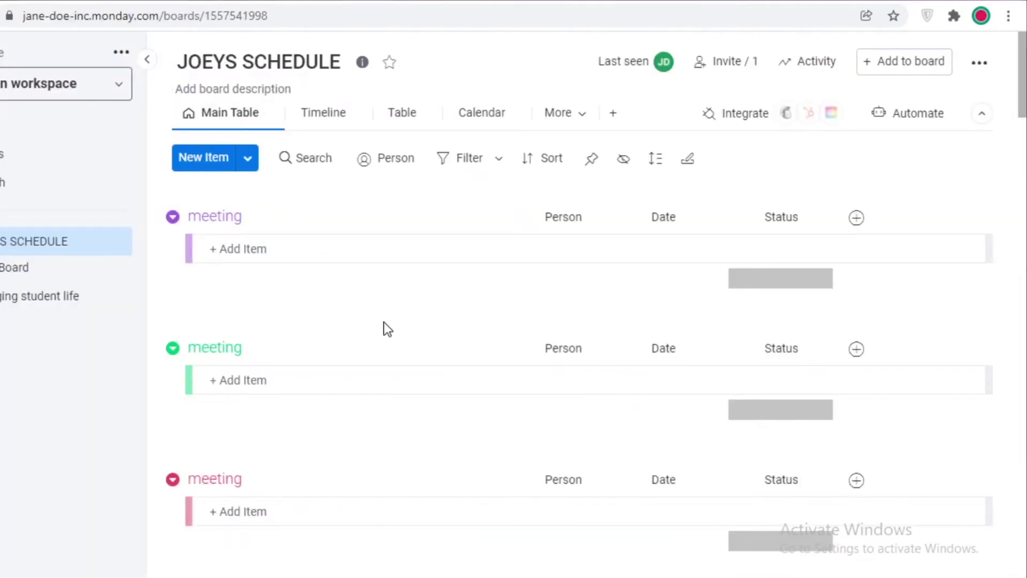
{"action": "scroll", "coordinate": [388, 358], "scroll_direction": "down", "scroll_amount": 8}
{"action": "scroll", "coordinate": [265, 293], "scroll_direction": "up", "scroll_amount": 2}
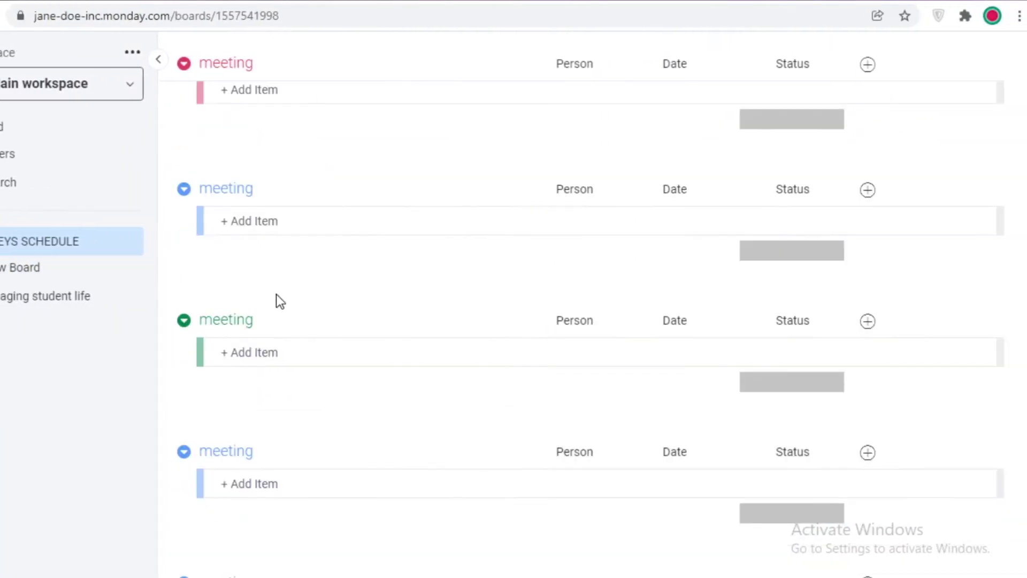
{"action": "scroll", "coordinate": [276, 293], "scroll_direction": "up", "scroll_amount": 10}
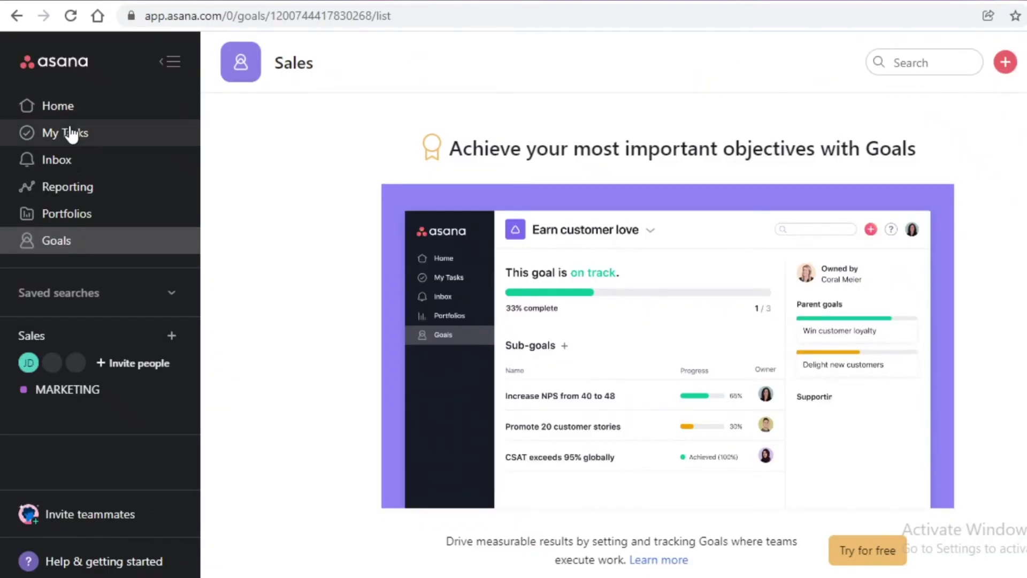
- Visit Asana's My Tasks, then the MARKETING project's task list under the Sales team
{"action": "left_click", "coordinate": [70, 133]}
{"action": "left_click", "coordinate": [67, 394]}
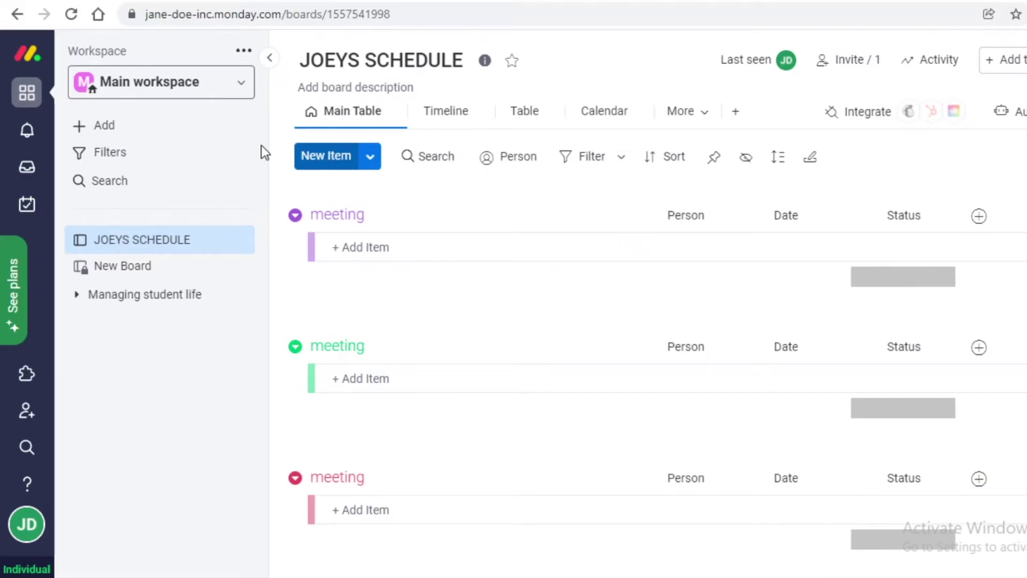
- Hit monday.com's 200-item limit on JOEYS SCHEDULE, dismiss the upgrade prompt, and delete that board
{"action": "left_click", "coordinate": [325, 161]}
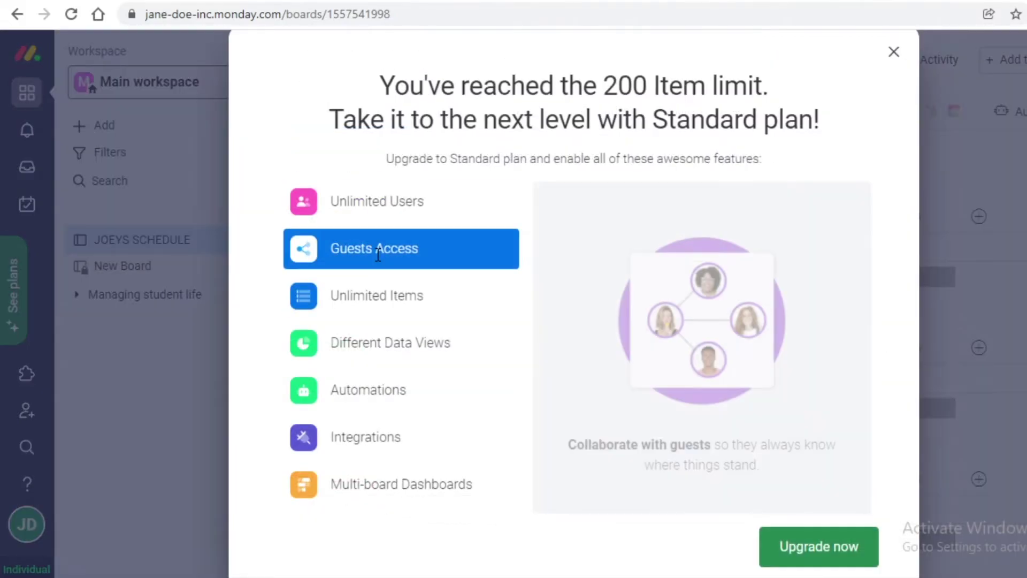
{"action": "left_click", "coordinate": [894, 52]}
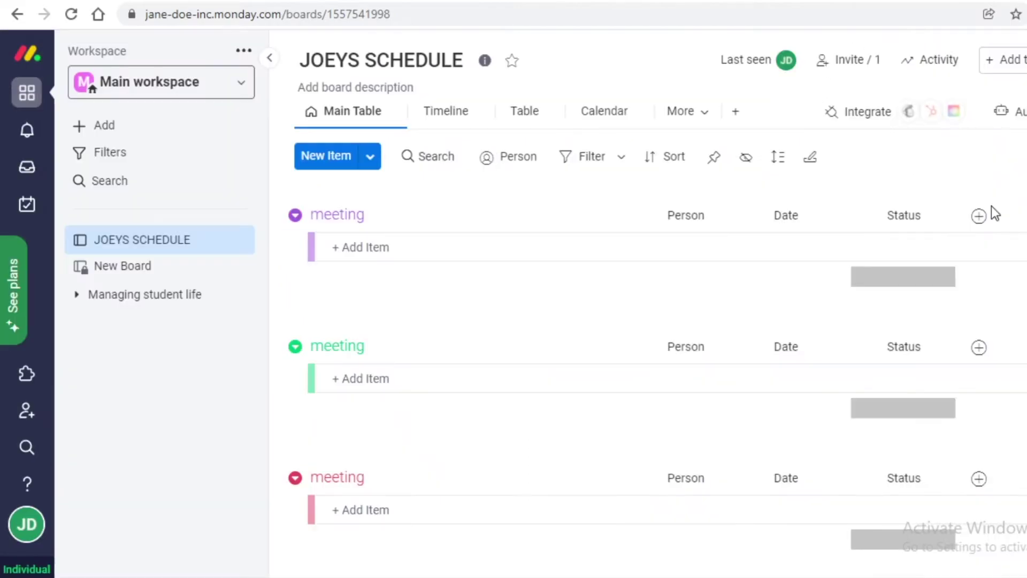
{"action": "left_click", "coordinate": [471, 255]}
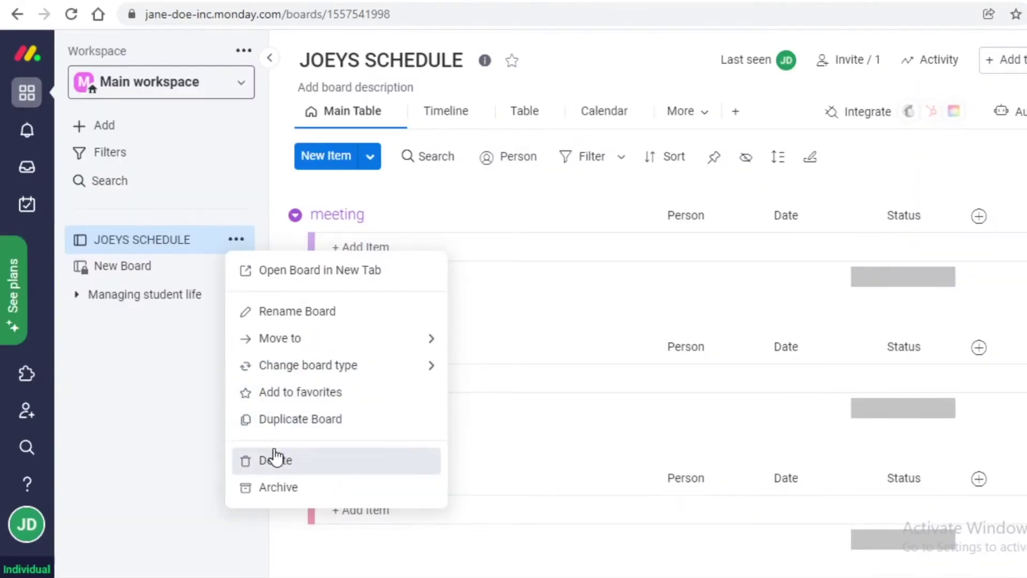
{"action": "left_click", "coordinate": [276, 459]}
{"action": "left_click", "coordinate": [137, 241]}
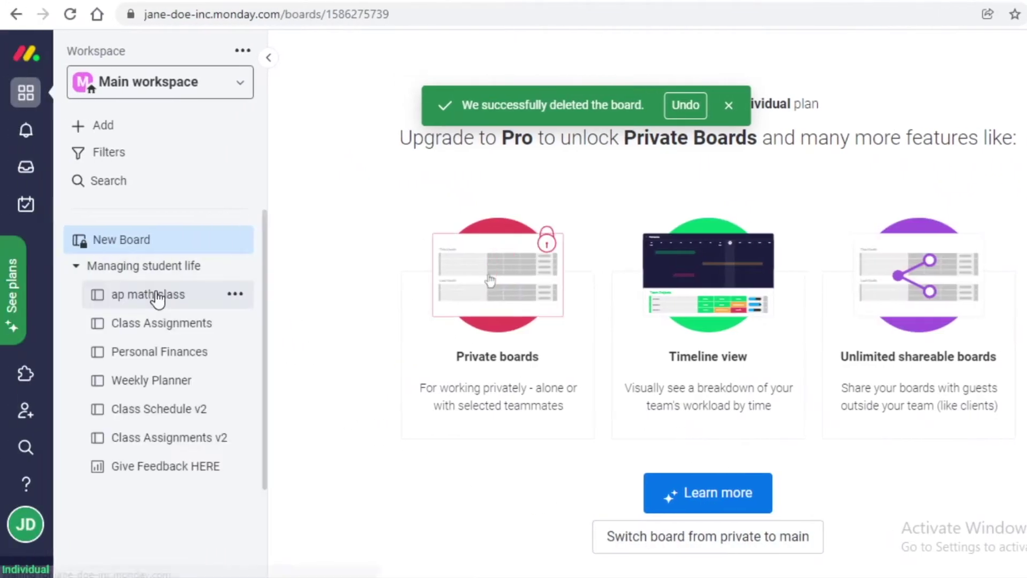
- On the ap math class board, add a 'Maths 20' item to the Fall Semester group
{"action": "left_click", "coordinate": [35, 296]}
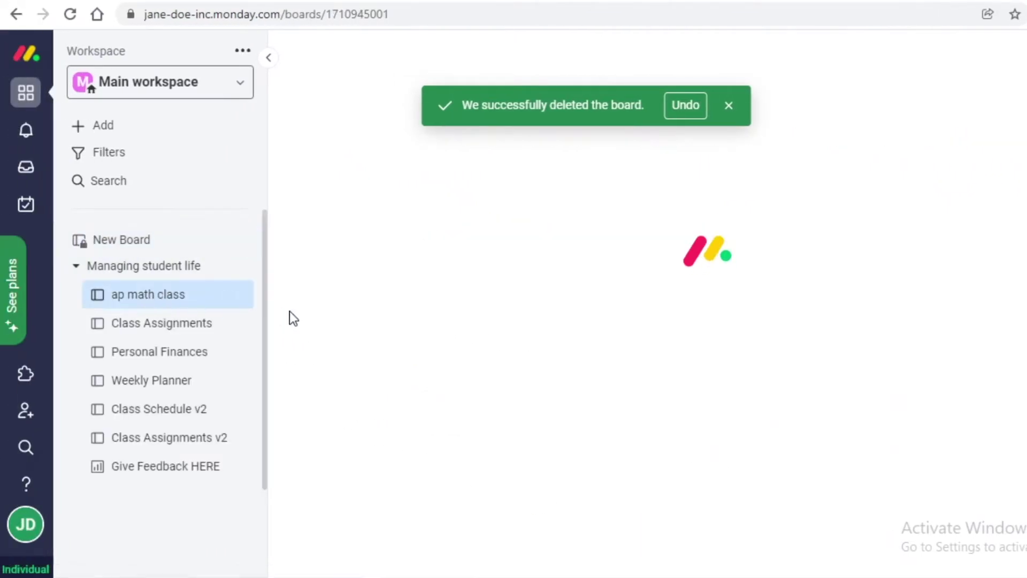
{"action": "scroll", "coordinate": [380, 312], "scroll_direction": "down", "scroll_amount": 2}
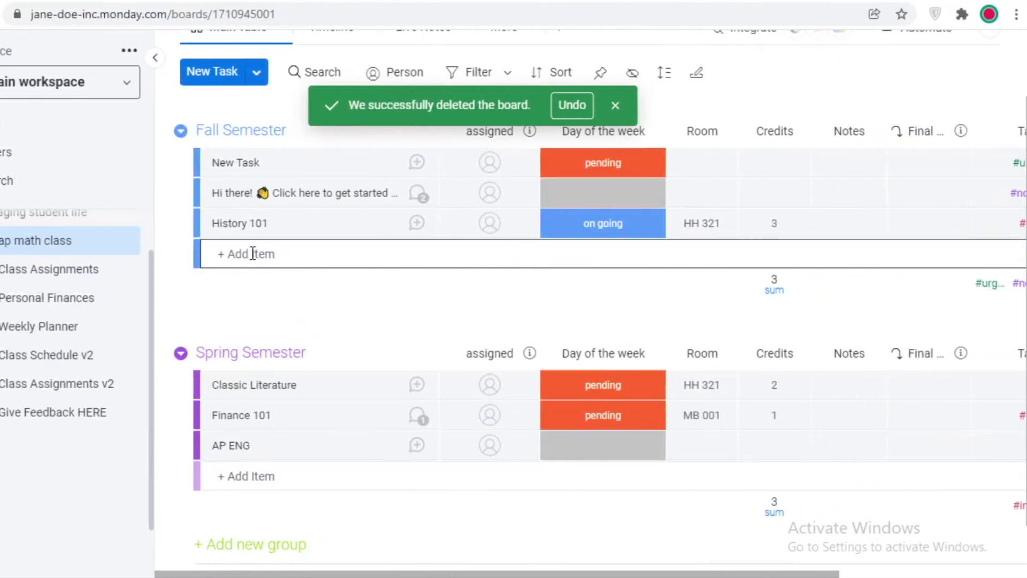
{"action": "left_click", "coordinate": [253, 253]}
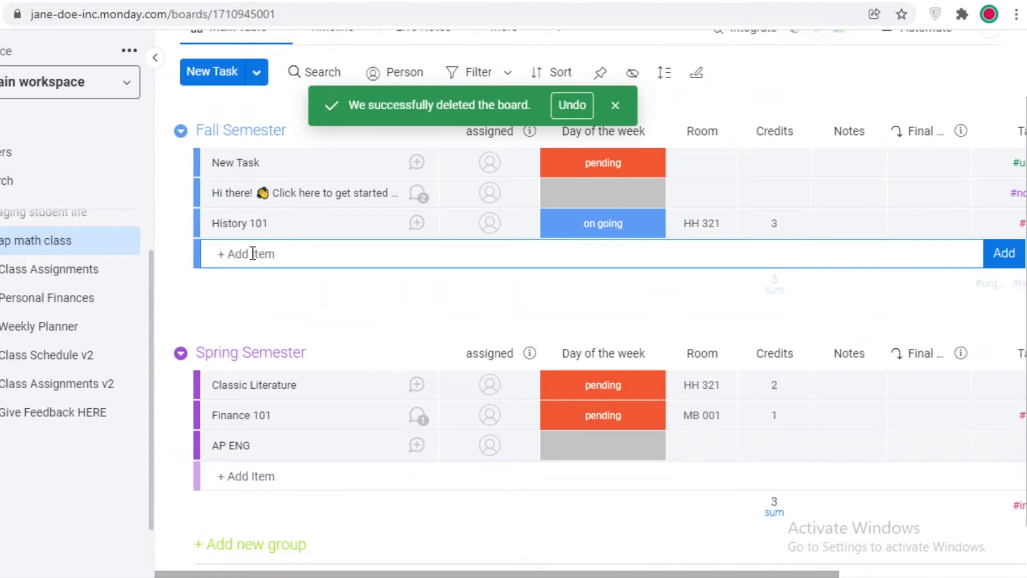
{"action": "type", "text": "Maths 20"}
{"action": "key", "text": "Return"}
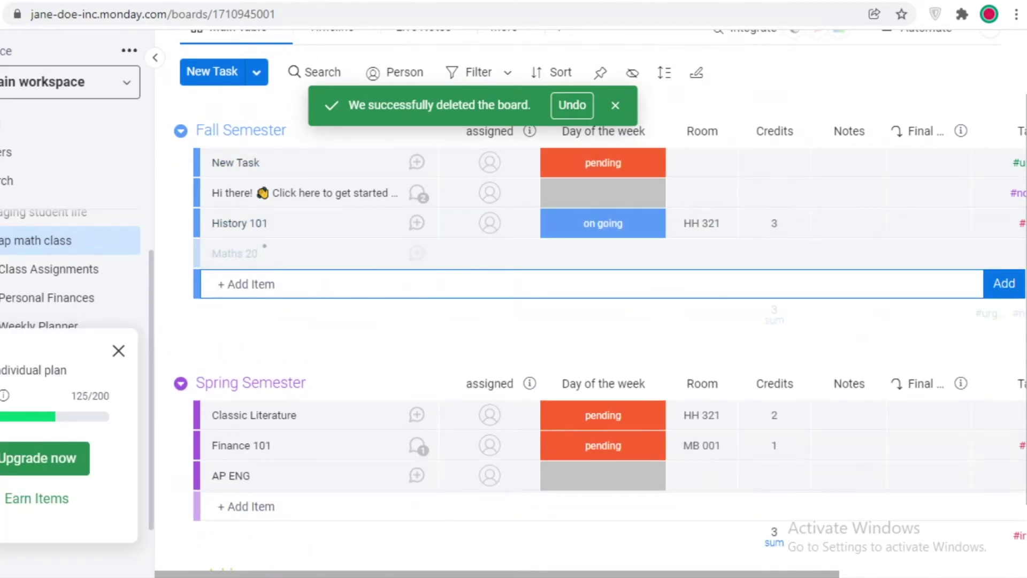
- Look through Maths 20's status labels and the add-column types, closing both without changes
{"action": "left_click", "coordinate": [252, 255]}
{"action": "left_click", "coordinate": [562, 255]}
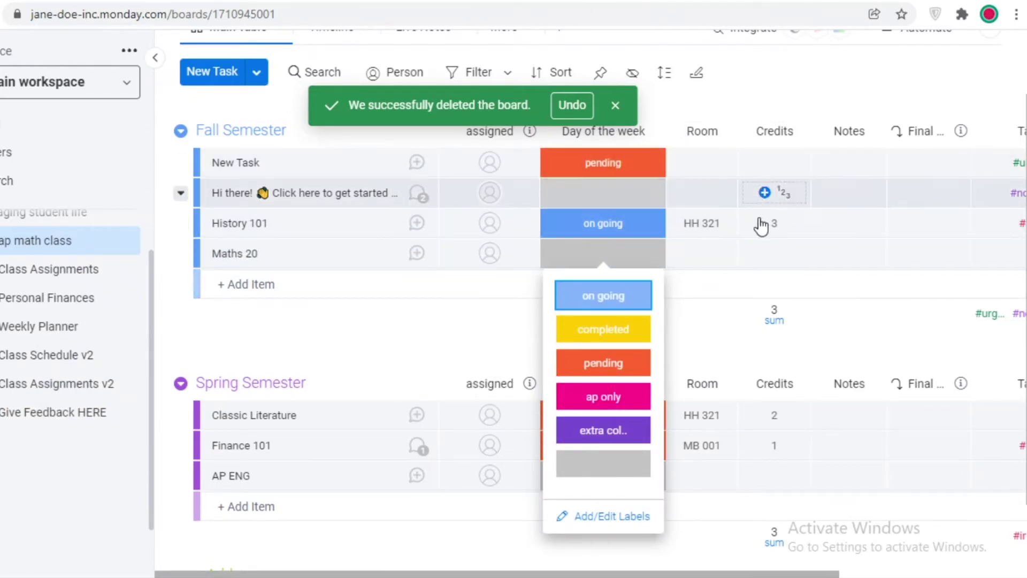
{"action": "scroll", "coordinate": [905, 305], "scroll_direction": "down", "scroll_amount": 2}
{"action": "left_click", "coordinate": [993, 103]}
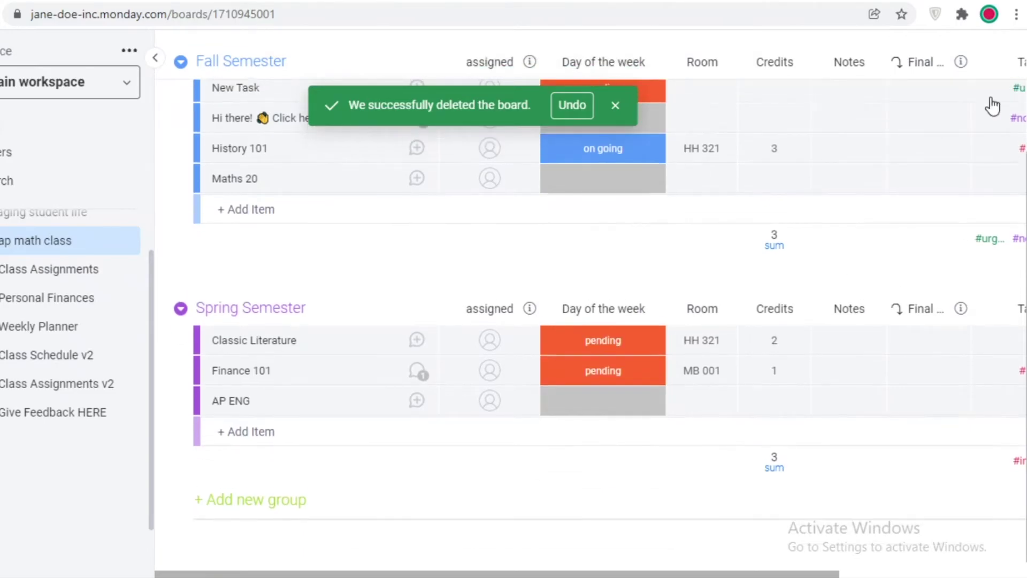
{"action": "scroll", "coordinate": [956, 283], "scroll_direction": "up", "scroll_amount": 2}
{"action": "left_click_drag", "start_coordinate": [690, 575], "coordinate": [877, 575]}
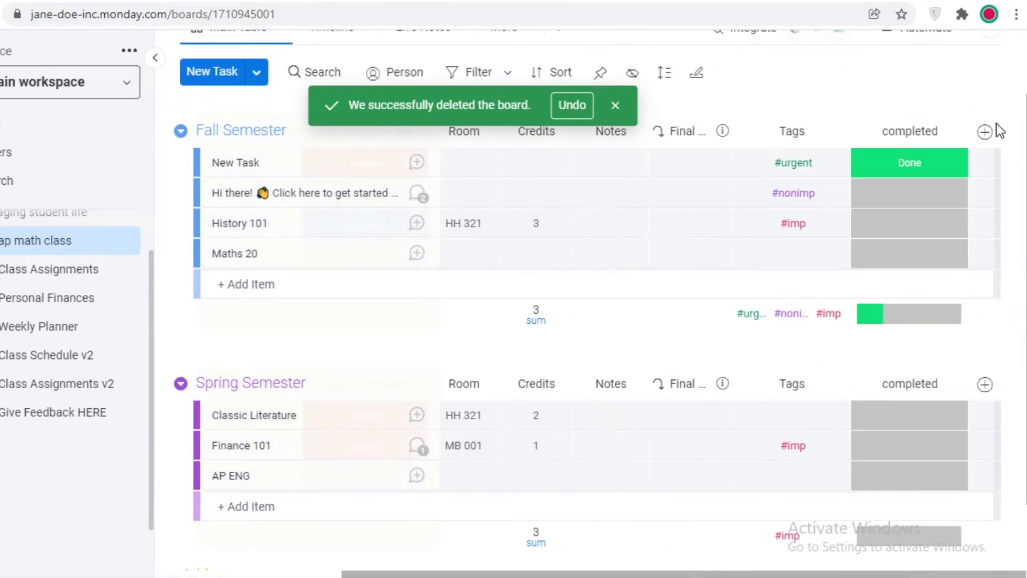
{"action": "left_click", "coordinate": [987, 131]}
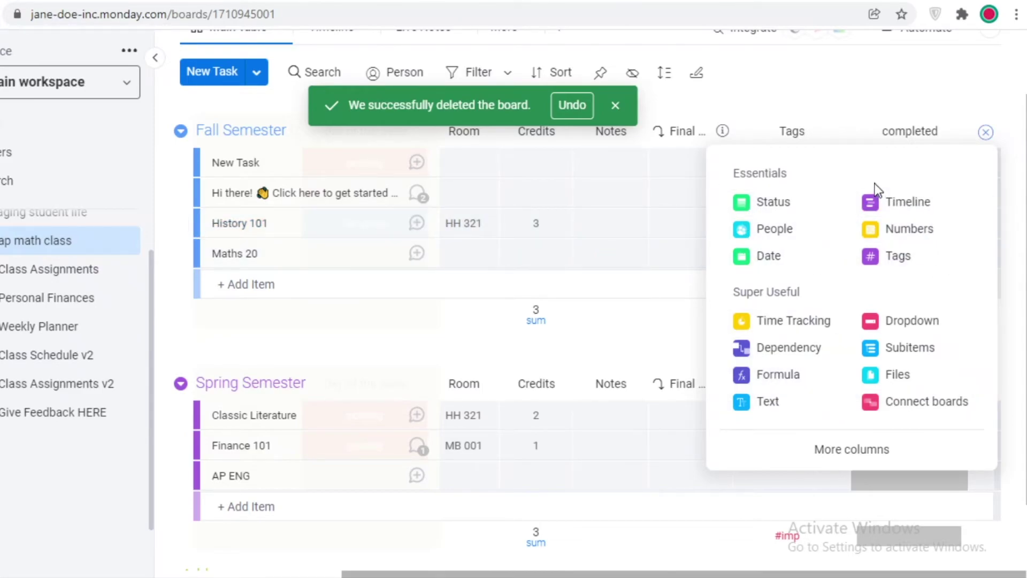
{"action": "left_click", "coordinate": [367, 300]}
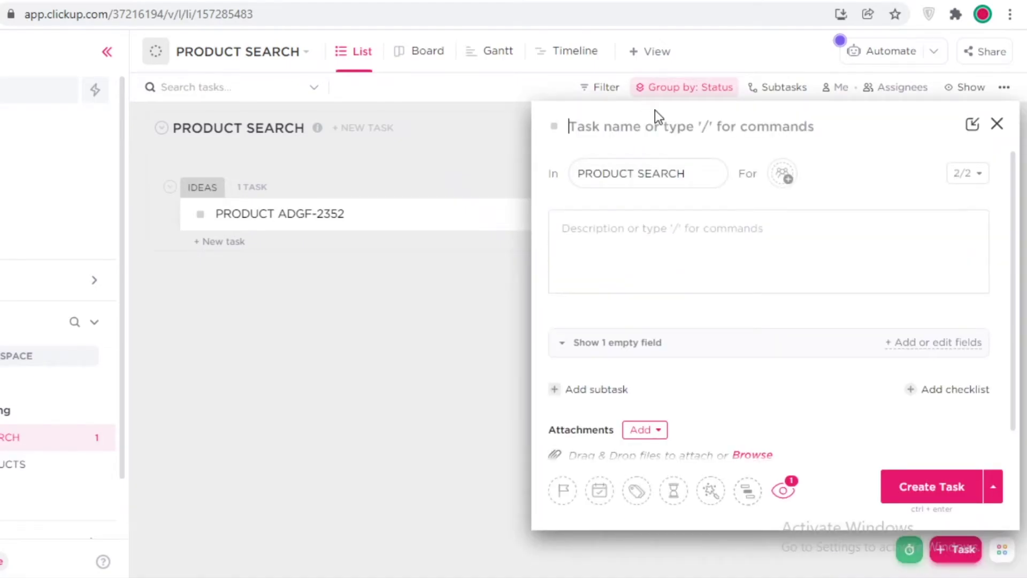
- Name the new PRODUCT SEARCH task 'Math Test' and browse the column types without adding one
{"action": "type", "text": "Math Test 02"}
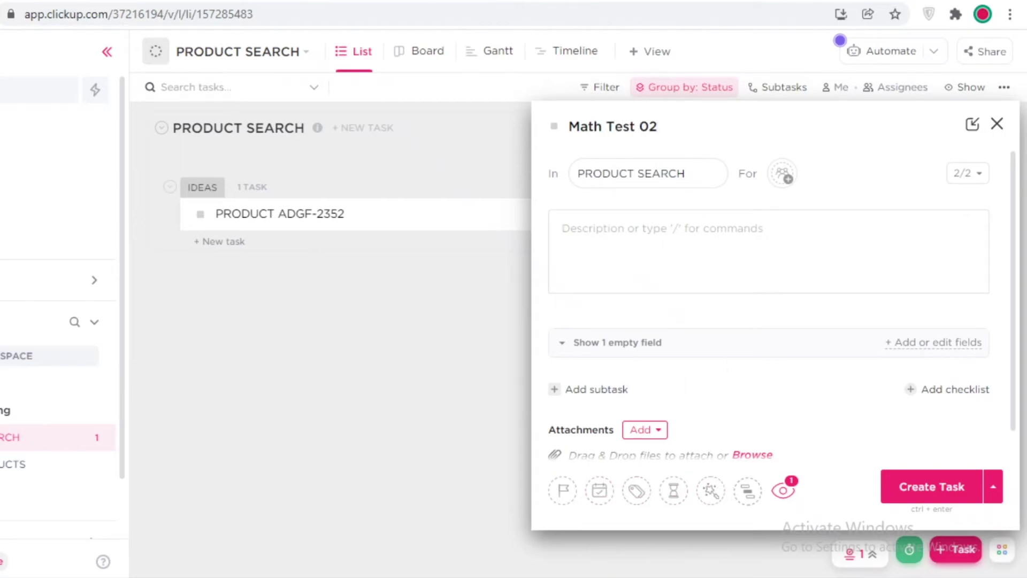
{"action": "left_click", "coordinate": [957, 279]}
{"action": "scroll", "coordinate": [718, 257], "scroll_direction": "up", "scroll_amount": 1}
{"action": "scroll", "coordinate": [765, 280], "scroll_direction": "down", "scroll_amount": 1}
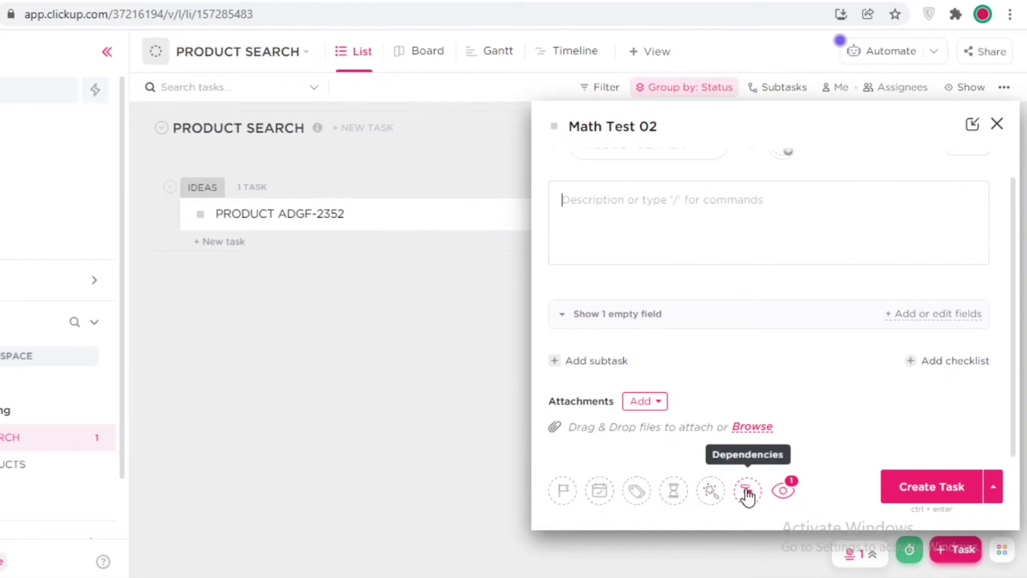
{"action": "scroll", "coordinate": [769, 315], "scroll_direction": "up", "scroll_amount": 1}
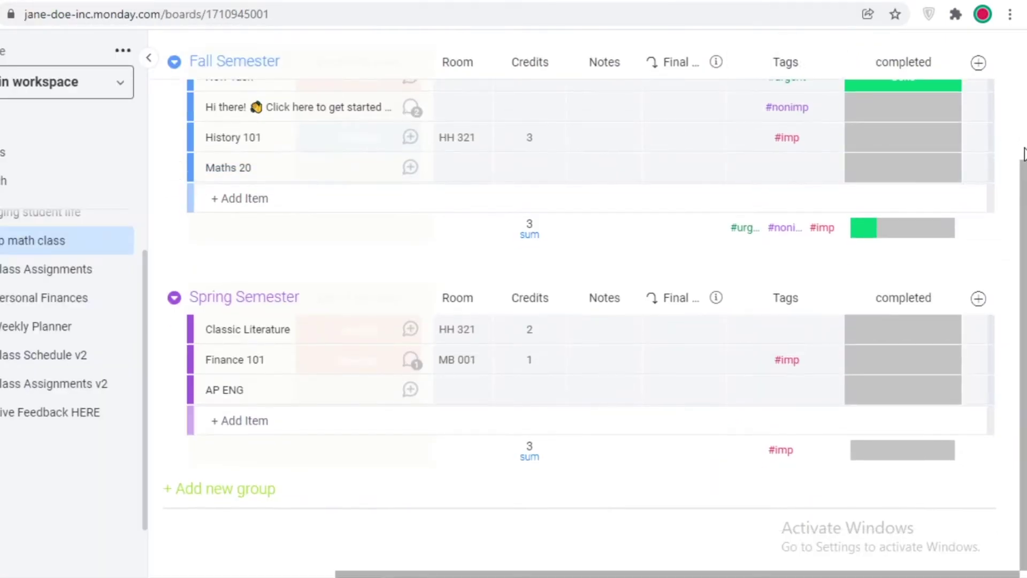
{"action": "scroll", "coordinate": [949, 93], "scroll_direction": "up", "scroll_amount": 3}
{"action": "left_click", "coordinate": [981, 216]}
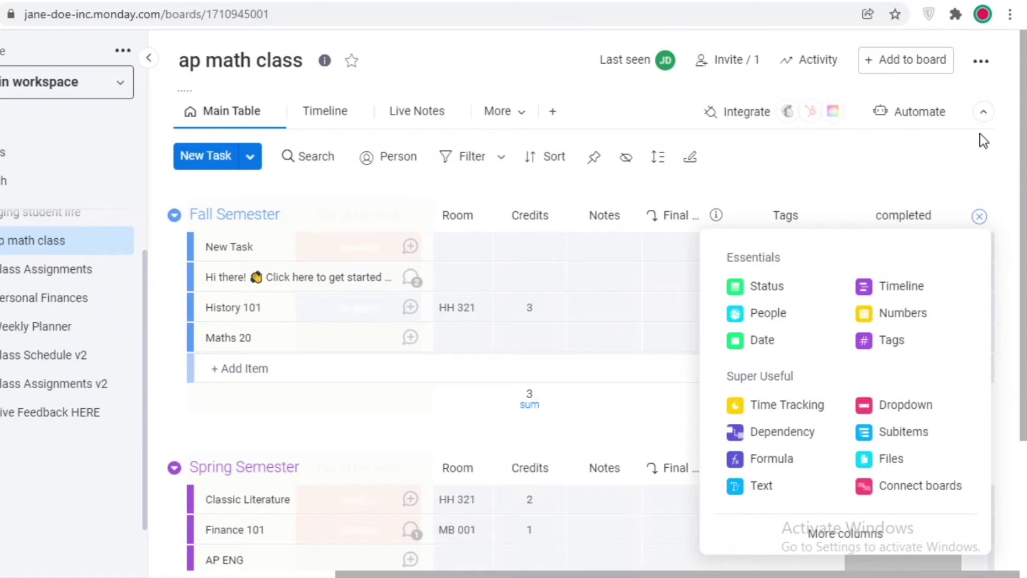
{"action": "left_click", "coordinate": [956, 137]}
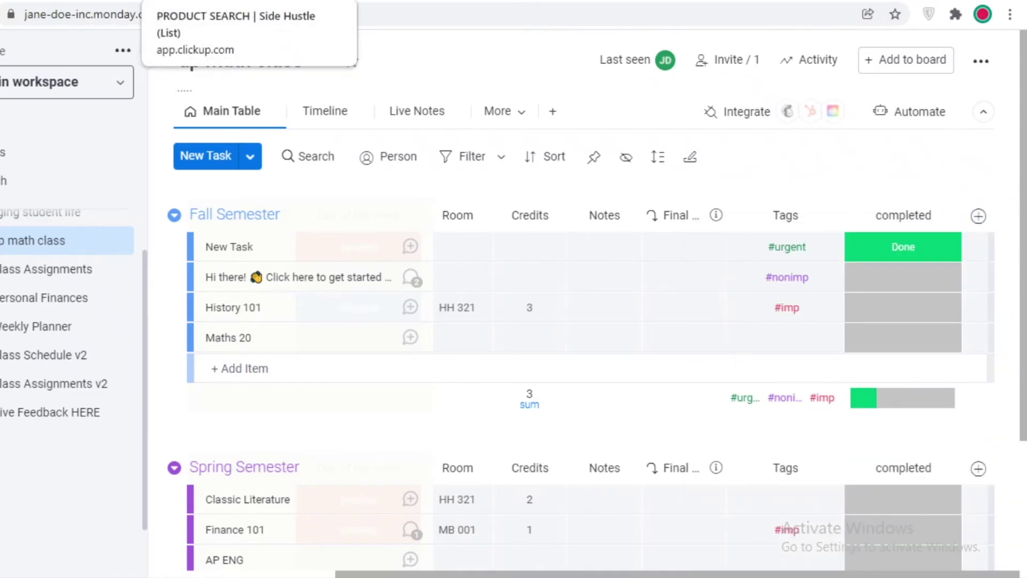
- Create the Math Test 02 task under Ideas and glance through the Show/Hide fields list
{"action": "left_click", "coordinate": [203, 2]}
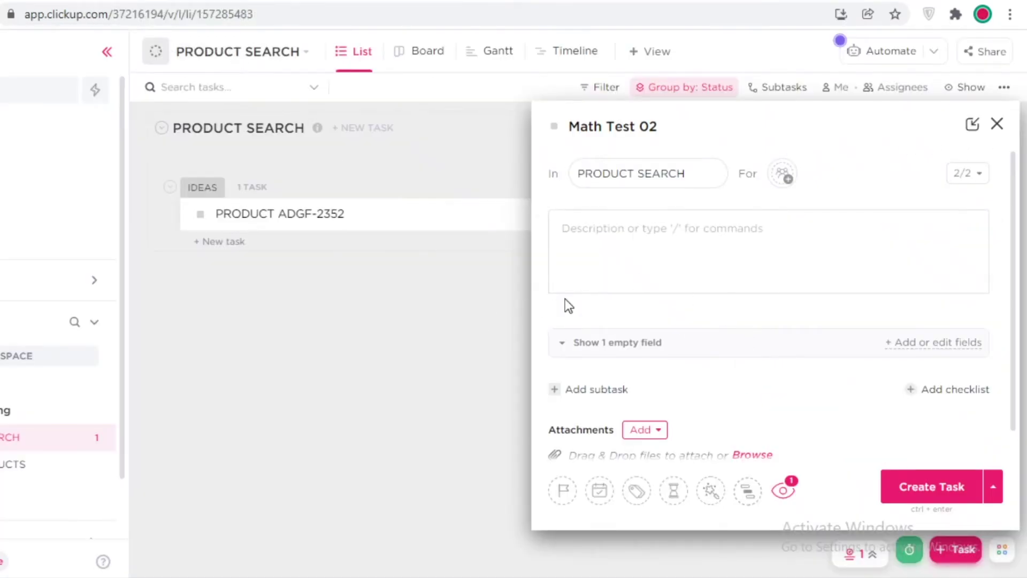
{"action": "left_click", "coordinate": [910, 500]}
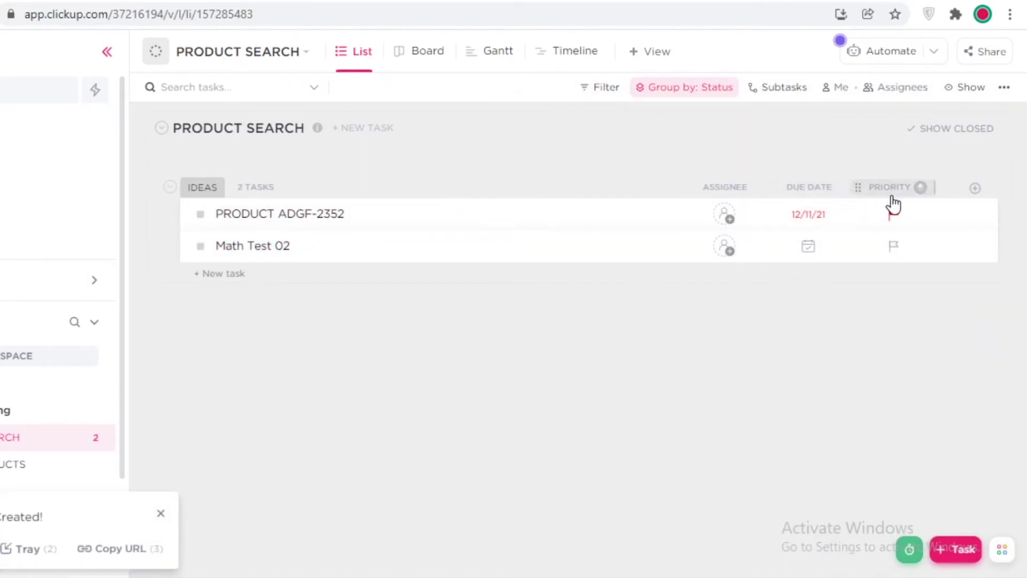
{"action": "left_click", "coordinate": [977, 188]}
{"action": "scroll", "coordinate": [856, 527], "scroll_direction": "down", "scroll_amount": 5}
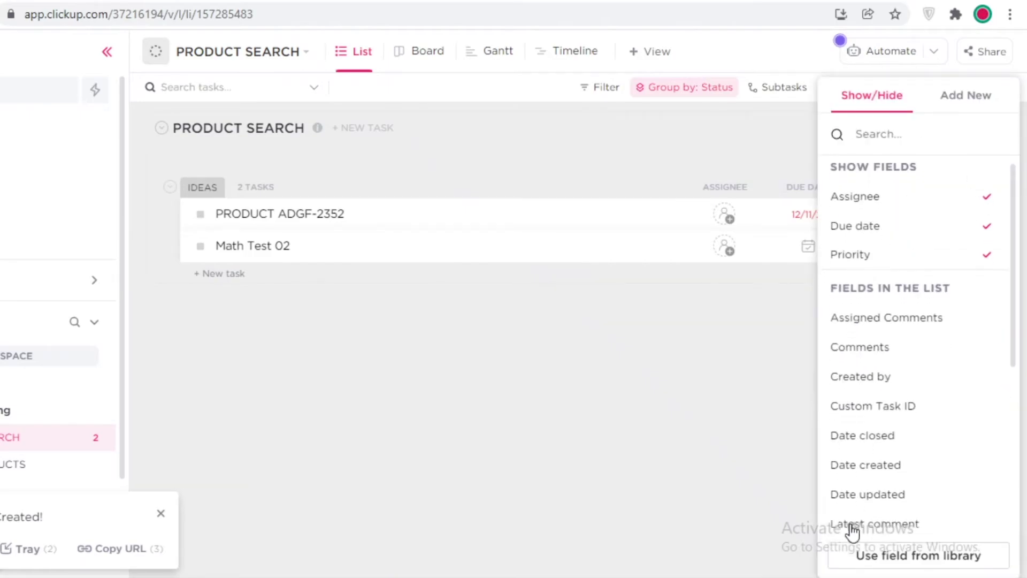
{"action": "left_click", "coordinate": [505, 452]}
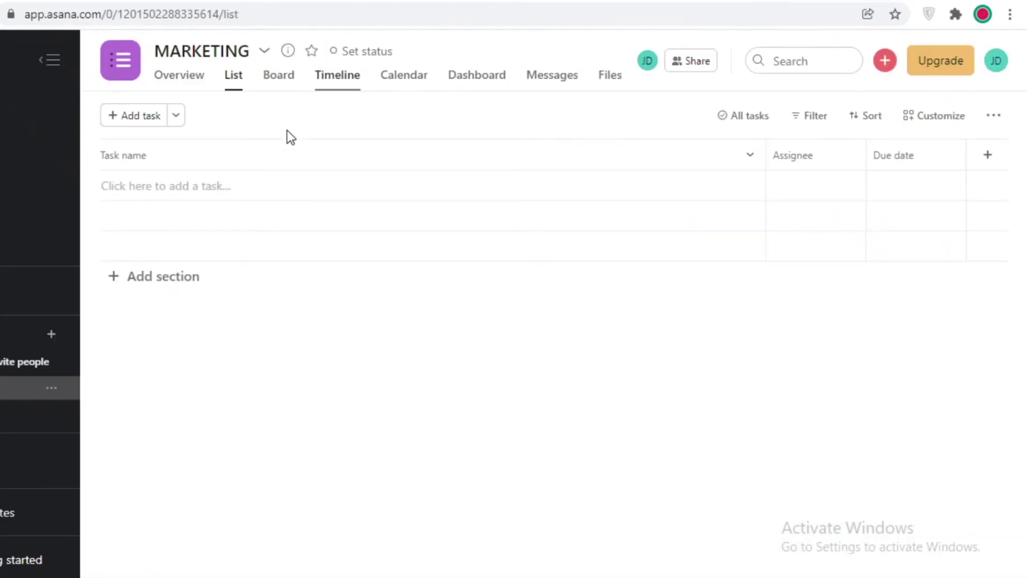
- Add a task named 'math' to Asana's MARKETING list
{"action": "left_click", "coordinate": [118, 120]}
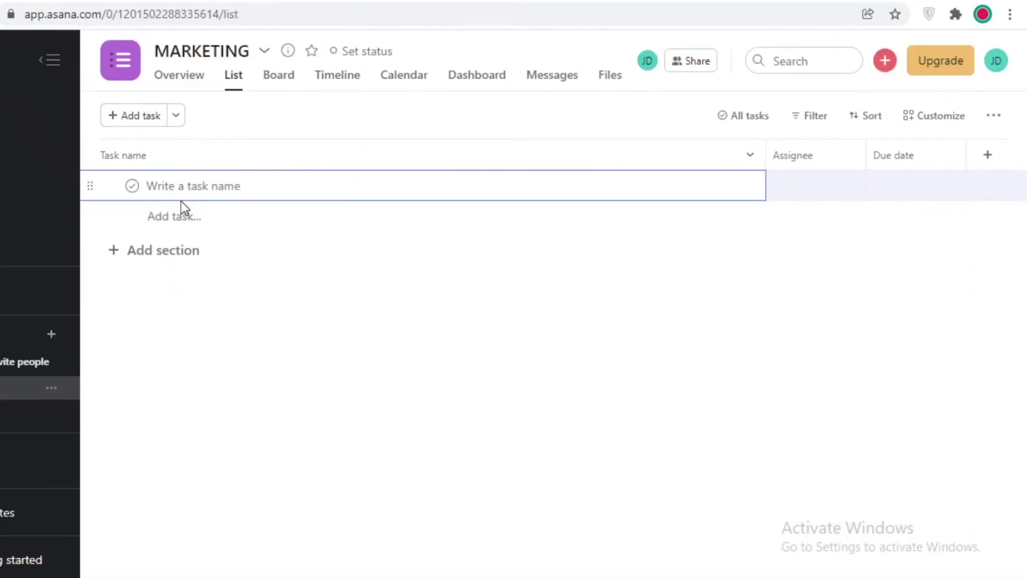
{"action": "type", "text": "math"}
{"action": "key", "text": "Return"}
{"action": "key", "text": "Escape"}
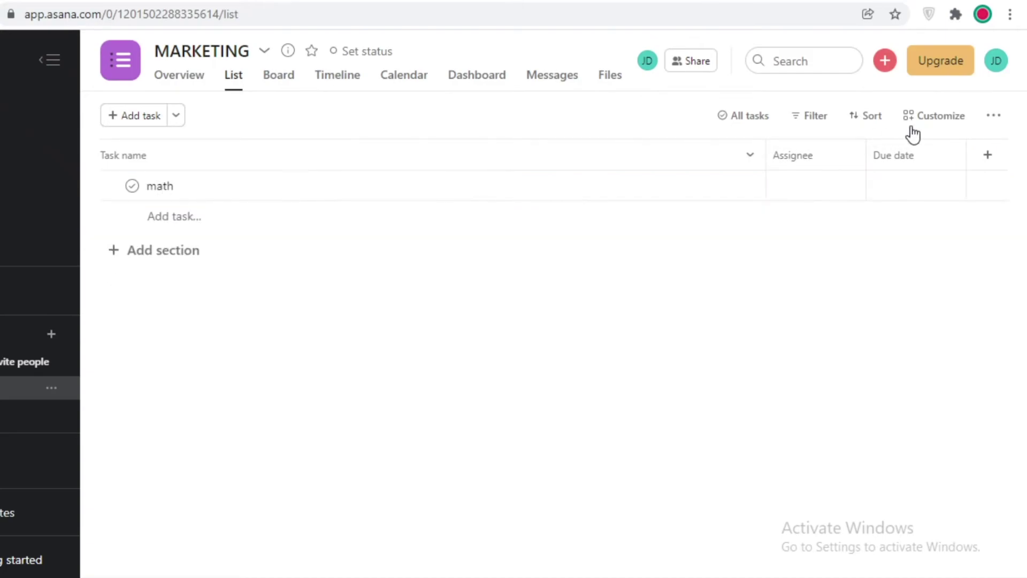
- Add a Priority column to the MARKETING project and close the Custom Fields upgrade offer
{"action": "left_click", "coordinate": [989, 155]}
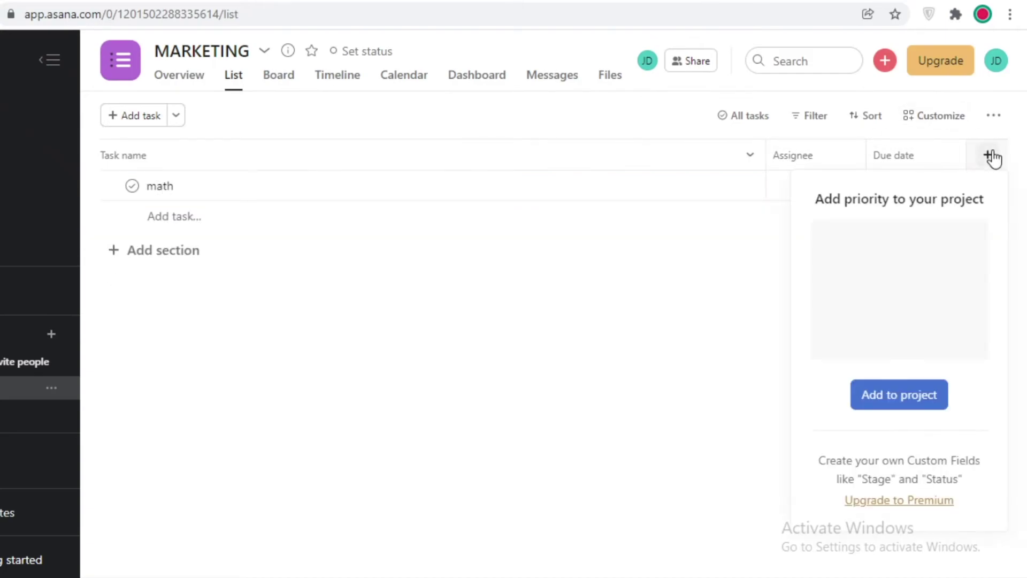
{"action": "left_click", "coordinate": [788, 467]}
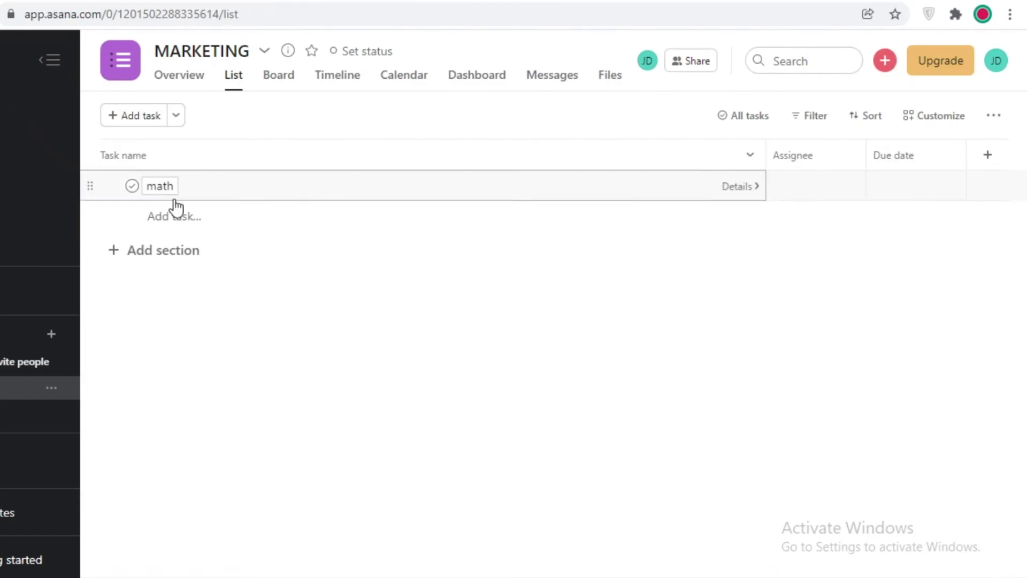
{"action": "left_click", "coordinate": [996, 142]}
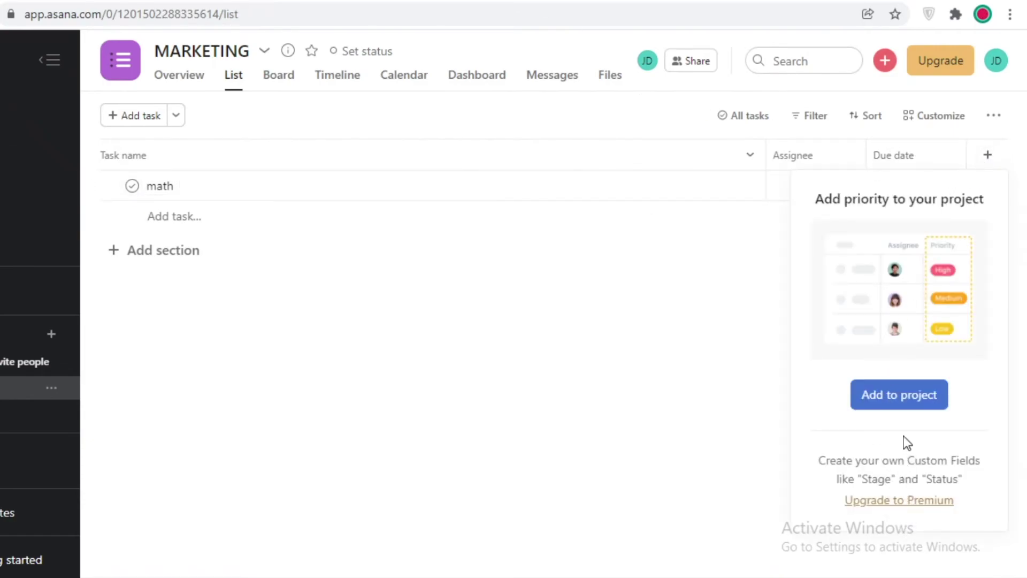
{"action": "left_click", "coordinate": [890, 400]}
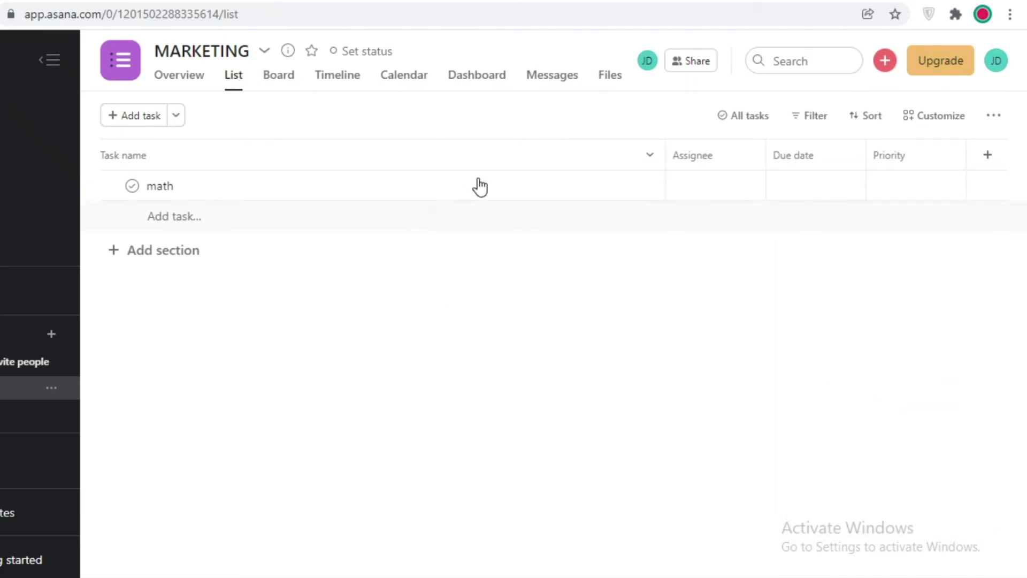
{"action": "left_click", "coordinate": [987, 154]}
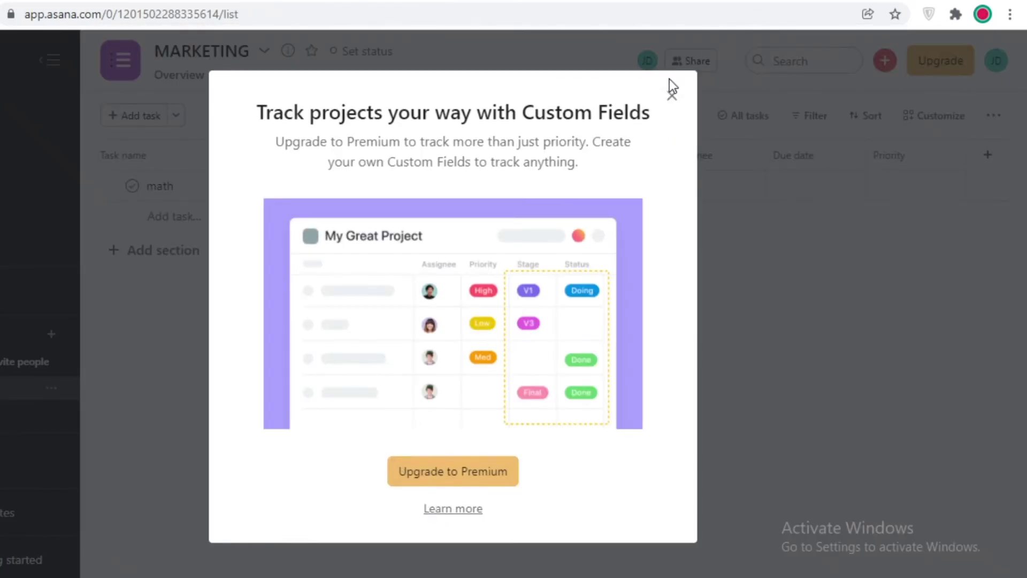
{"action": "left_click", "coordinate": [672, 97]}
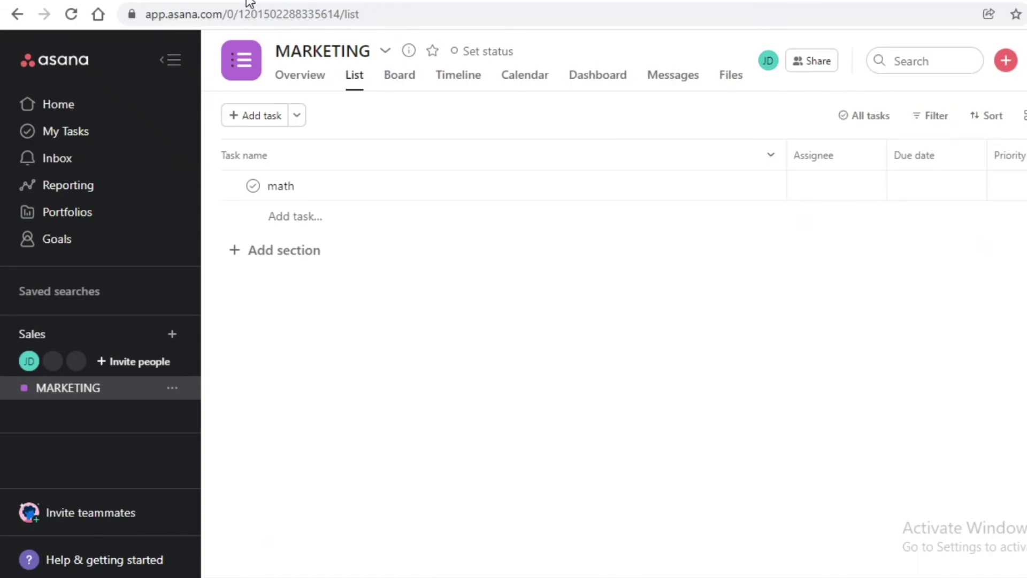
{"action": "left_click", "coordinate": [293, 0]}
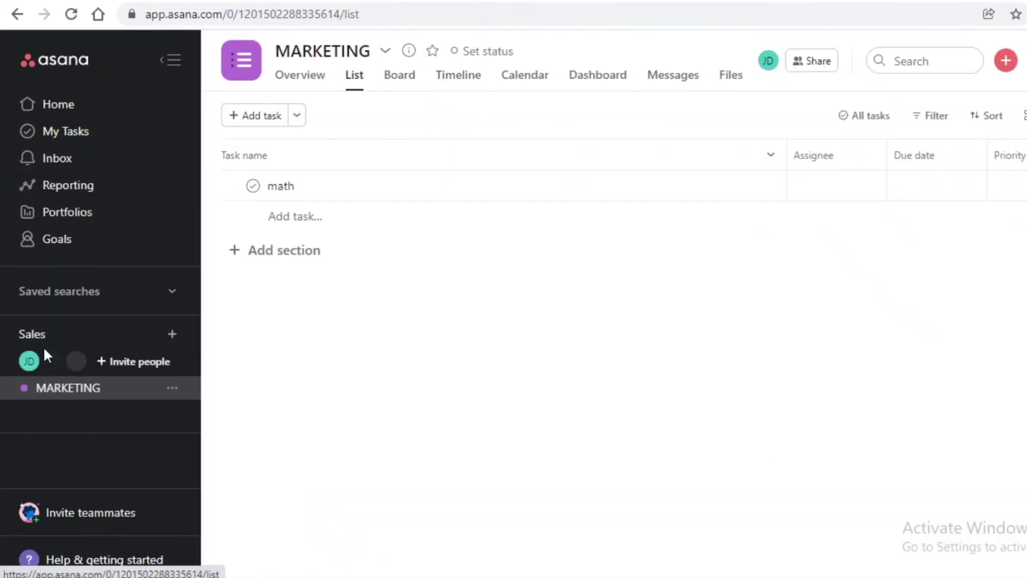
{"action": "left_click", "coordinate": [41, 361]}
{"action": "left_click", "coordinate": [664, 242]}
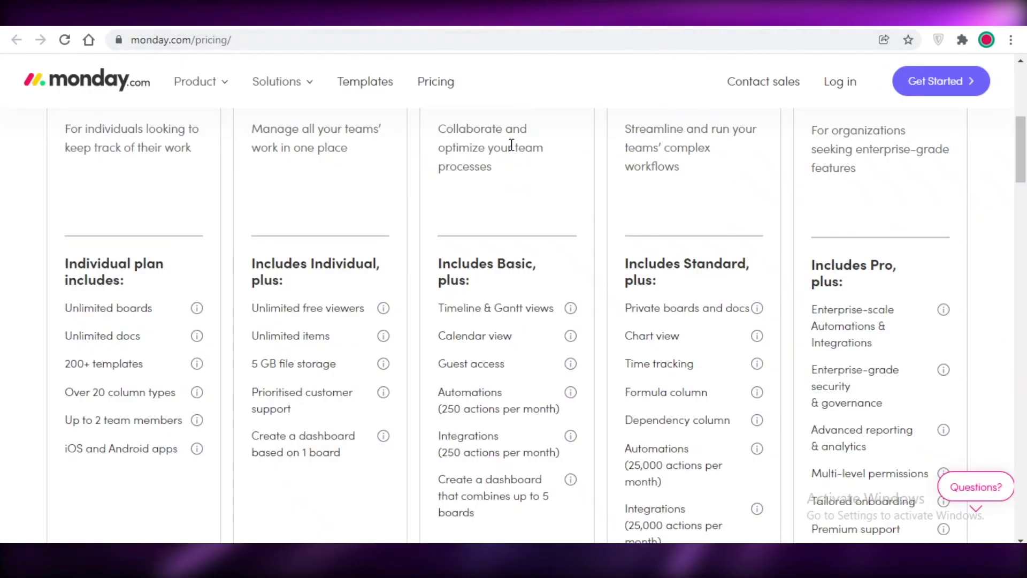
- Scroll to the top of monday.com's pricing page with Individual, Basic, Standard, Pro and Enterprise tiers
{"action": "scroll", "coordinate": [503, 168], "scroll_direction": "up", "scroll_amount": 5}
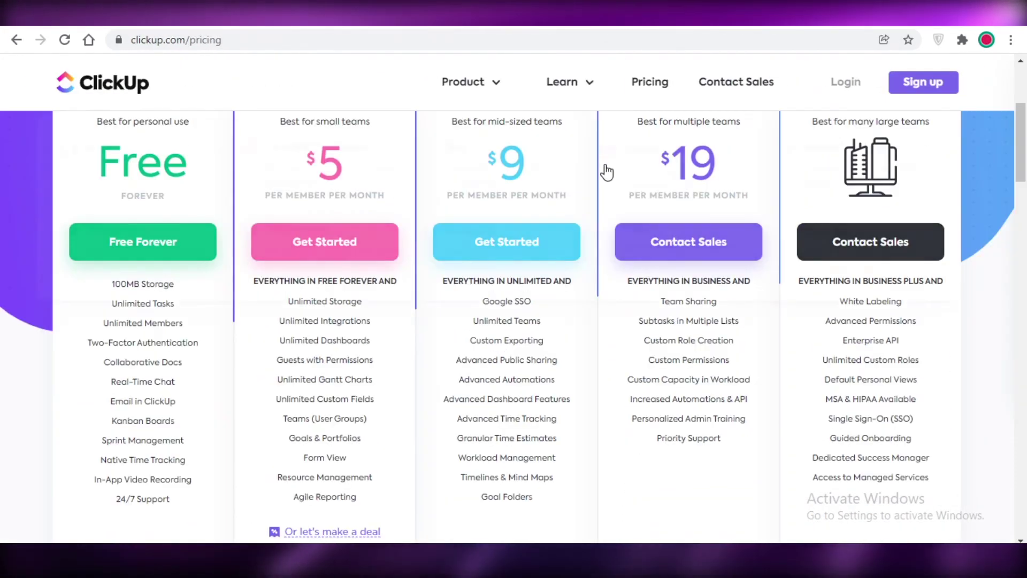
{"action": "scroll", "coordinate": [607, 171], "scroll_direction": "up", "scroll_amount": 4}
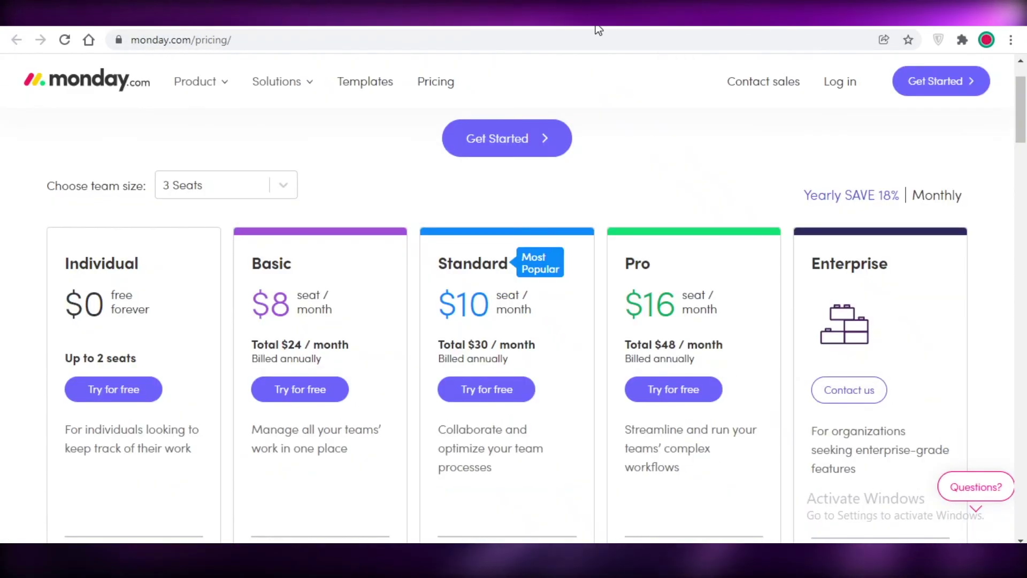
{"action": "scroll", "coordinate": [626, 131], "scroll_direction": "up", "scroll_amount": 2}
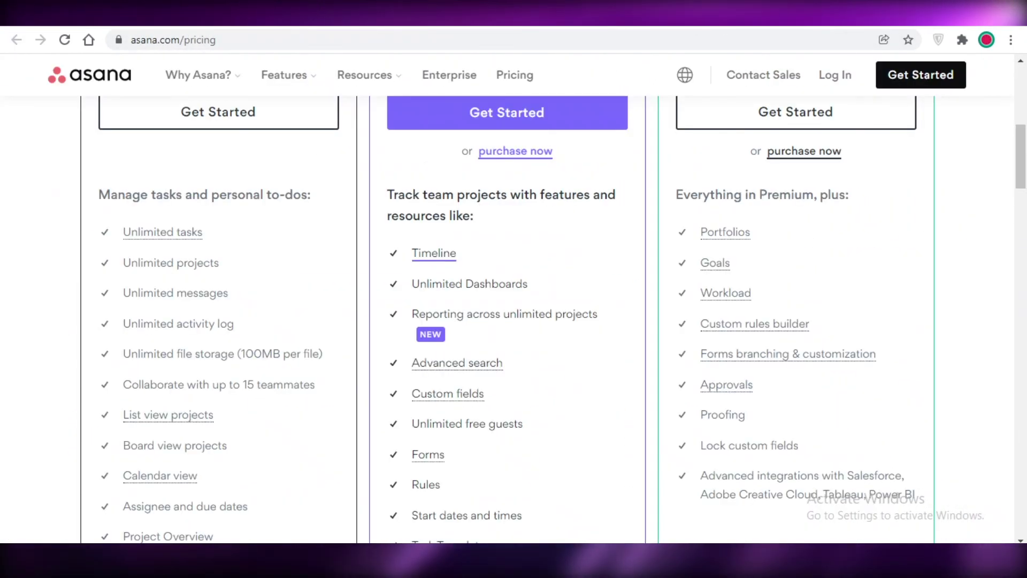
{"action": "scroll", "coordinate": [763, 257], "scroll_direction": "up", "scroll_amount": 6}
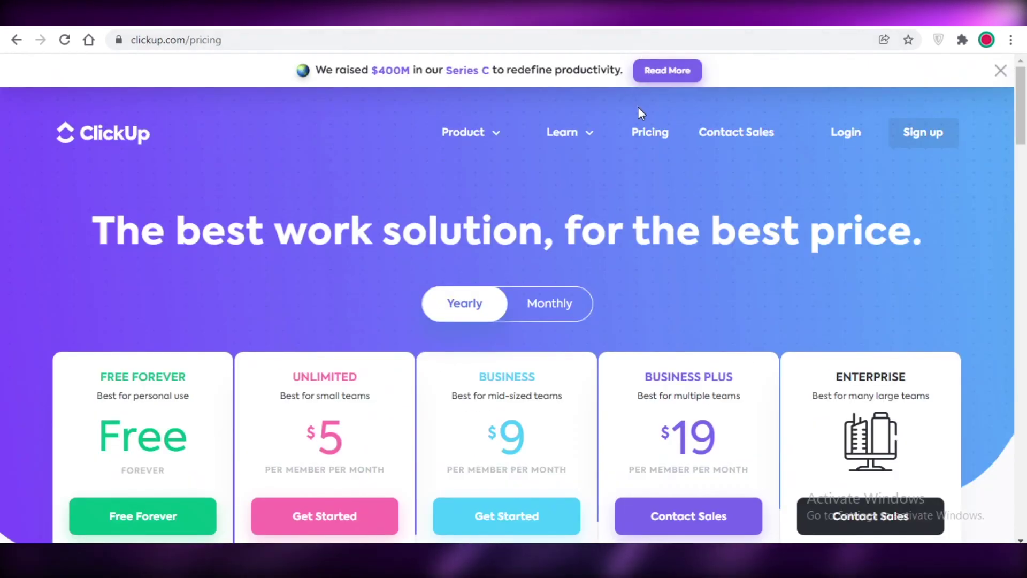